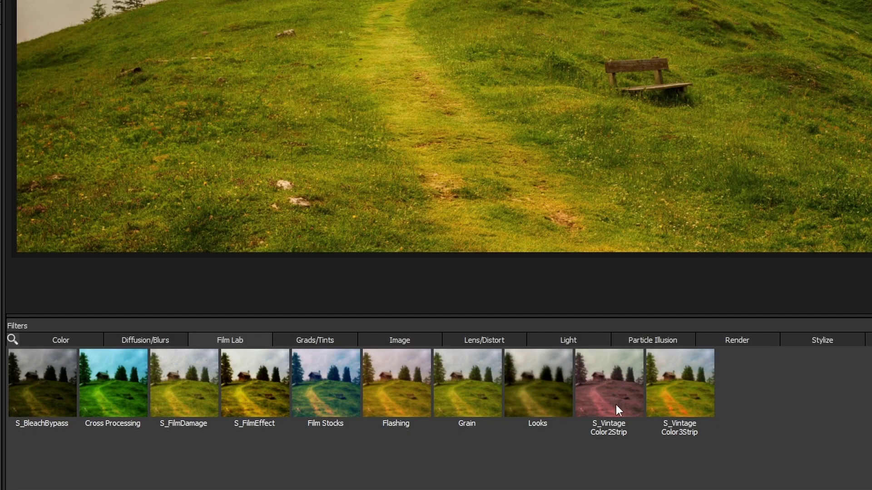
Apply the S_VintageColor2Strip filter to the photo, comparing its presets and choosing Hugo Teal & Orange
left_click(490, 427)
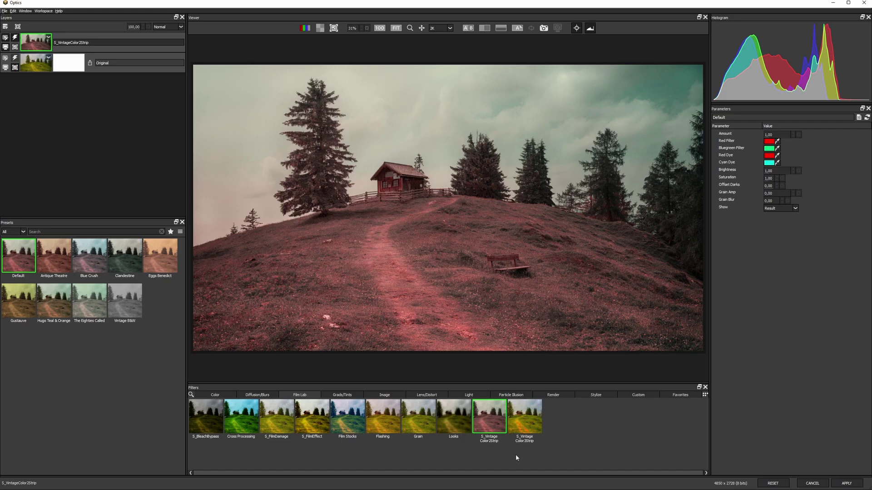
left_click(55, 265)
left_click(99, 261)
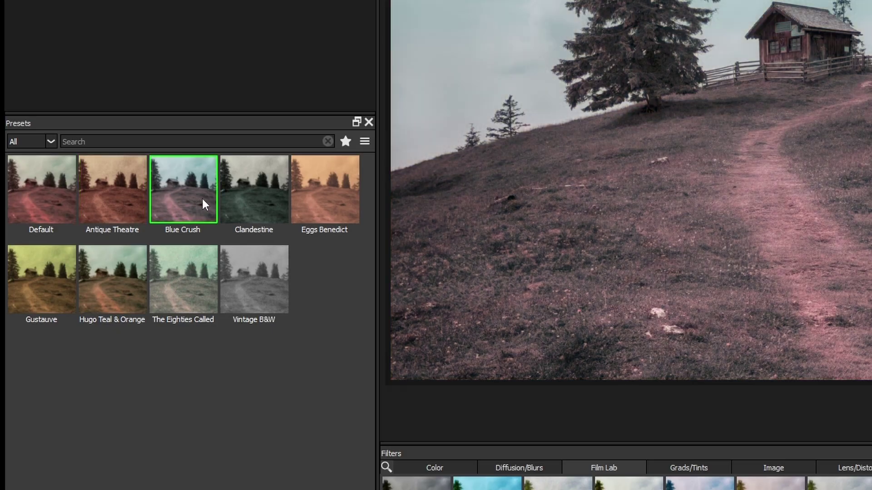
left_click(136, 259)
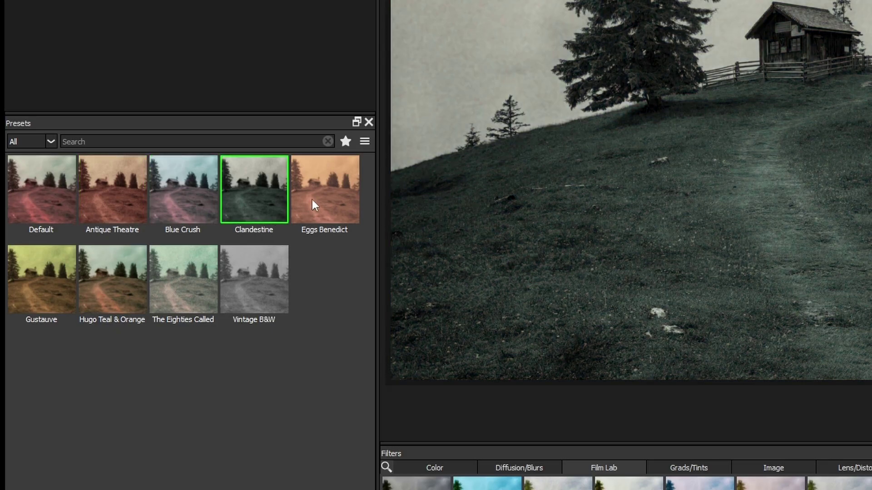
left_click(314, 205)
left_click(125, 276)
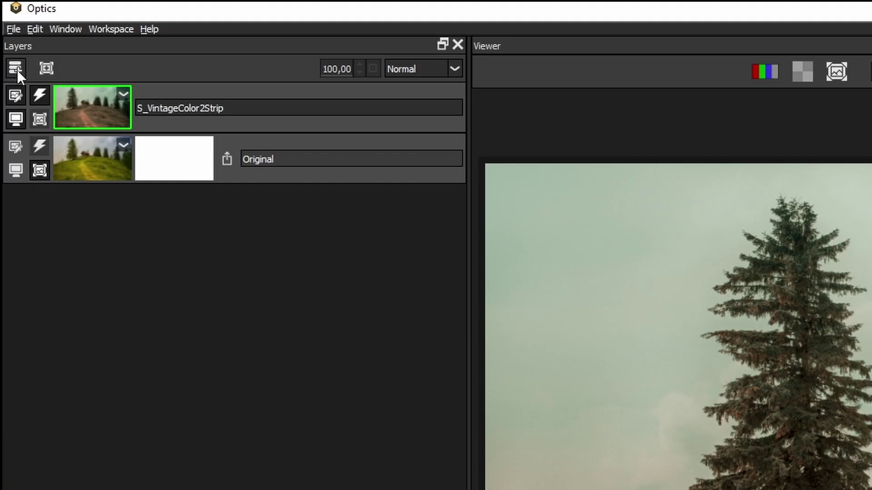
Add a new layer and apply the Light filter from the Light category to it
left_click(5, 28)
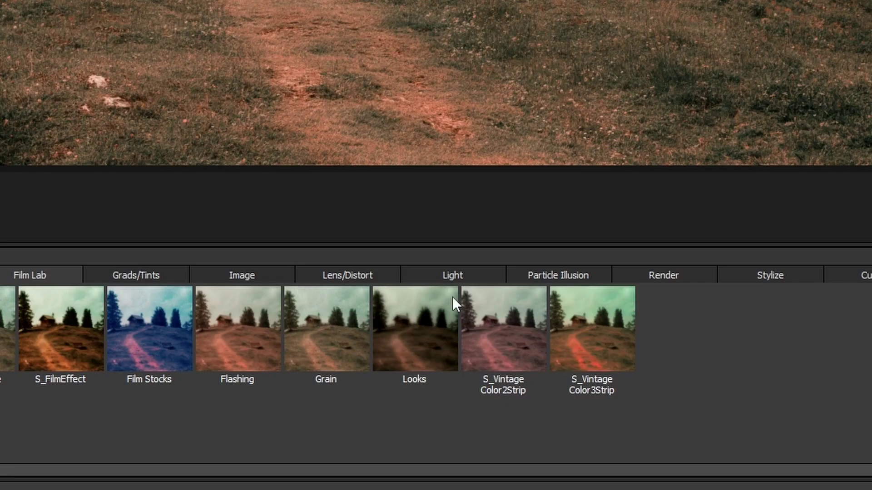
left_click(465, 276)
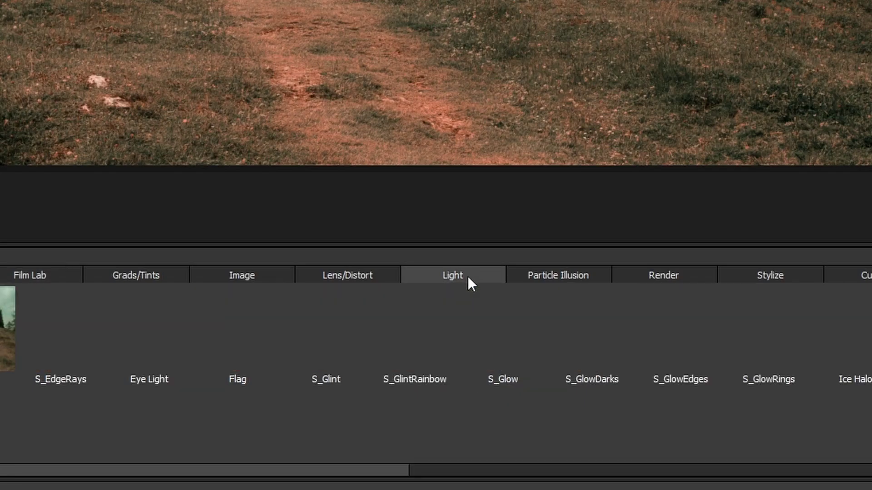
scroll(804, 344, "down", 5)
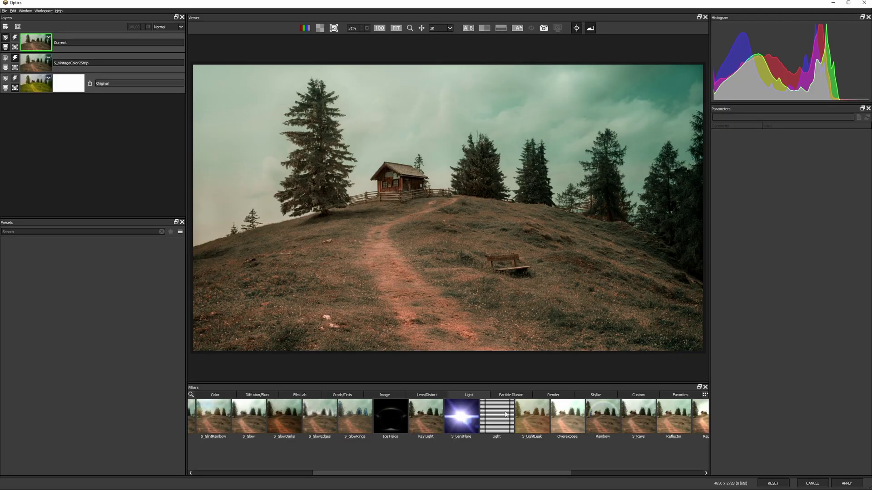
left_click(506, 413)
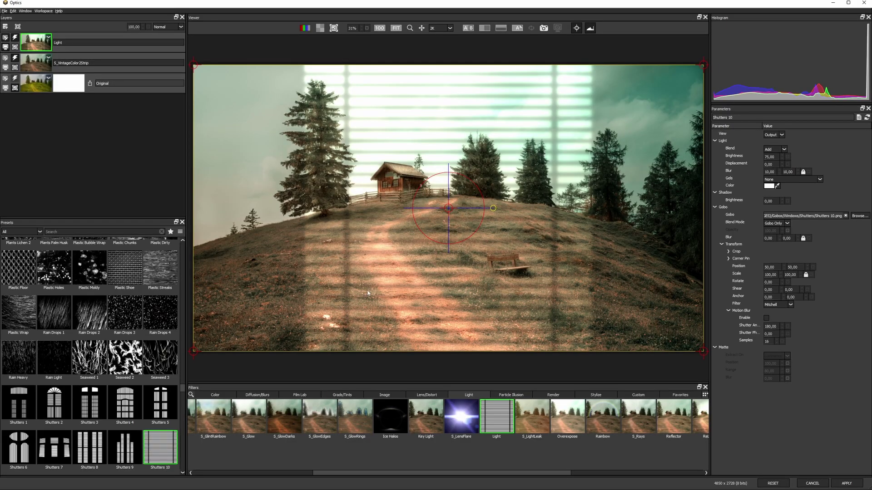
Pull the gobo's four corners into a perspective shape lying over the right side of the hill
left_click_drag(193, 65, 397, 220)
left_click_drag(703, 65, 648, 224)
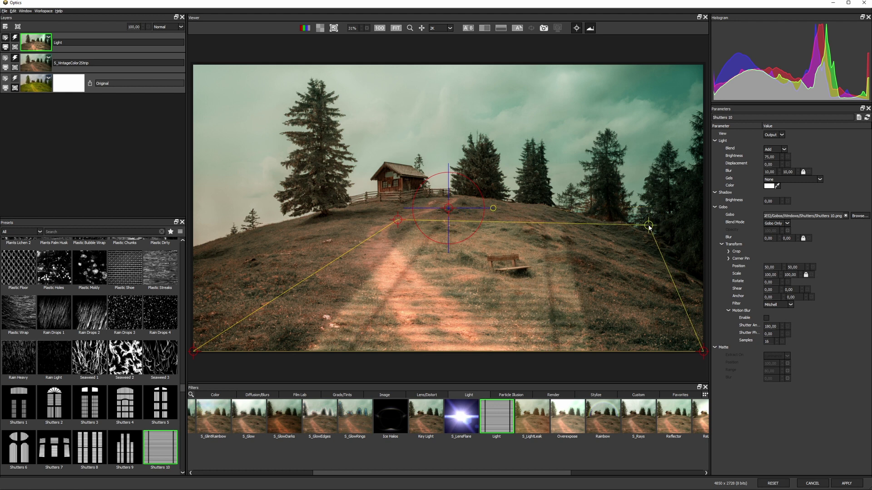
left_click_drag(193, 352, 521, 347)
left_click_drag(703, 351, 716, 354)
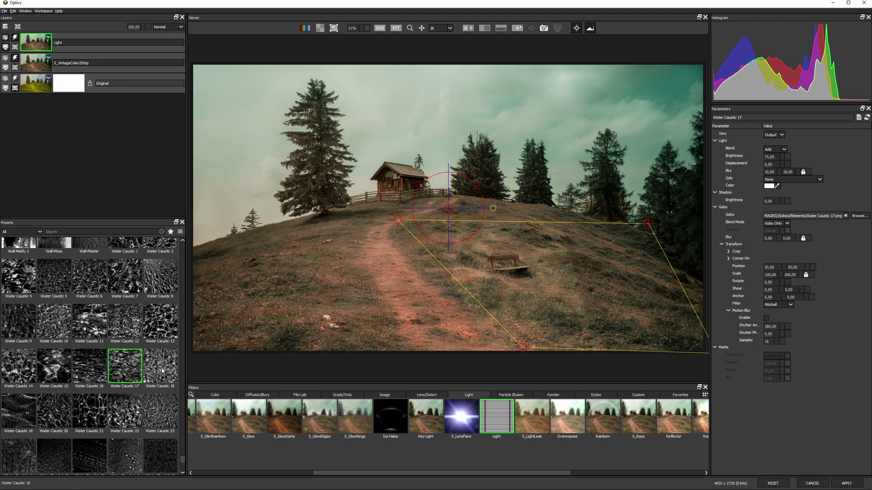
Apply the Water Caustic 12 preset, with its lower-right corner stretched well past the image edge and Displacement set to 66
scroll(311, 240, "down", 2)
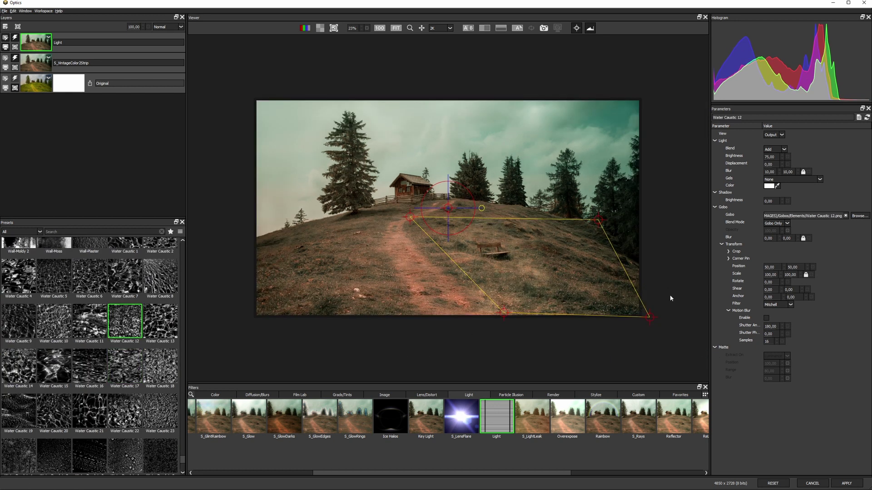
left_click_drag(652, 318, 869, 317)
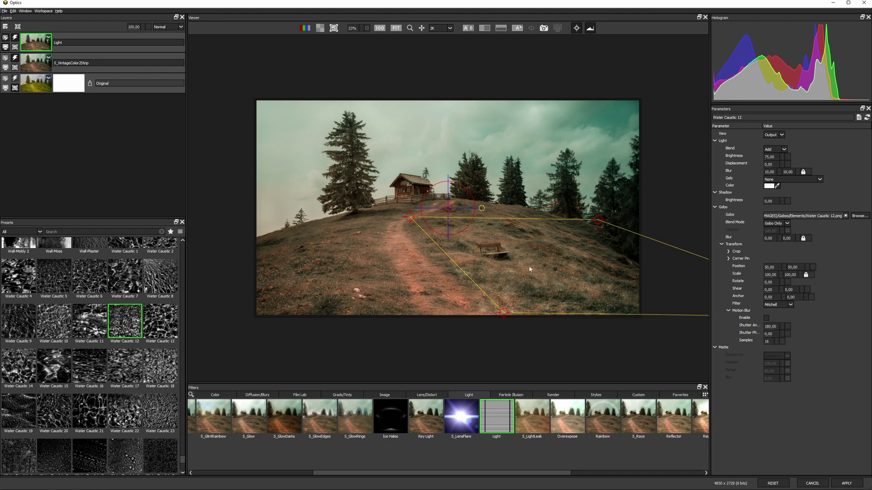
mouse_move(771, 164)
left_mouse_down()
mouse_move(784, 164)
mouse_move(761, 164)
left_mouse_up()
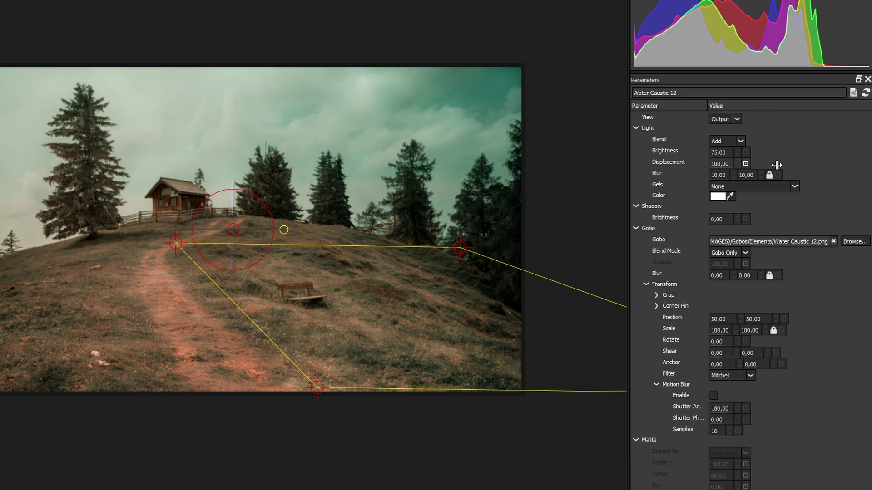
Duplicate the Light layer and refit the copy's gobo over the left slope, rotated 29 degrees with Brightness 49
right_click(72, 87)
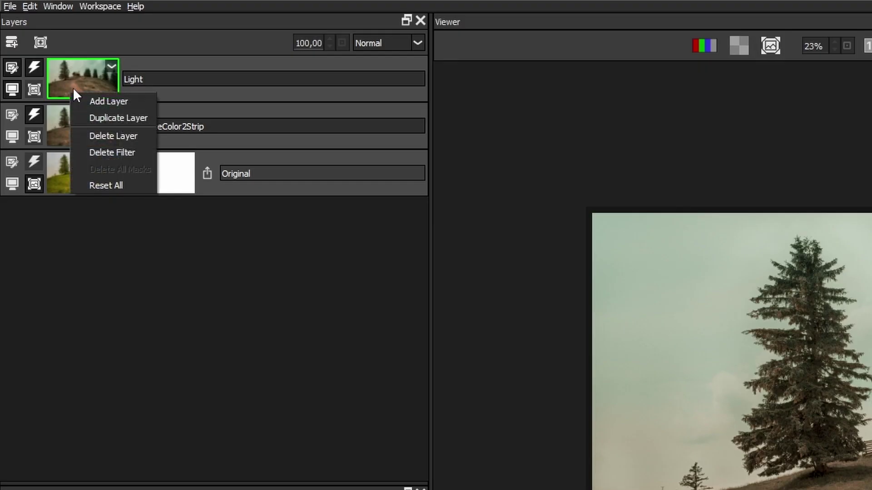
left_click(148, 118)
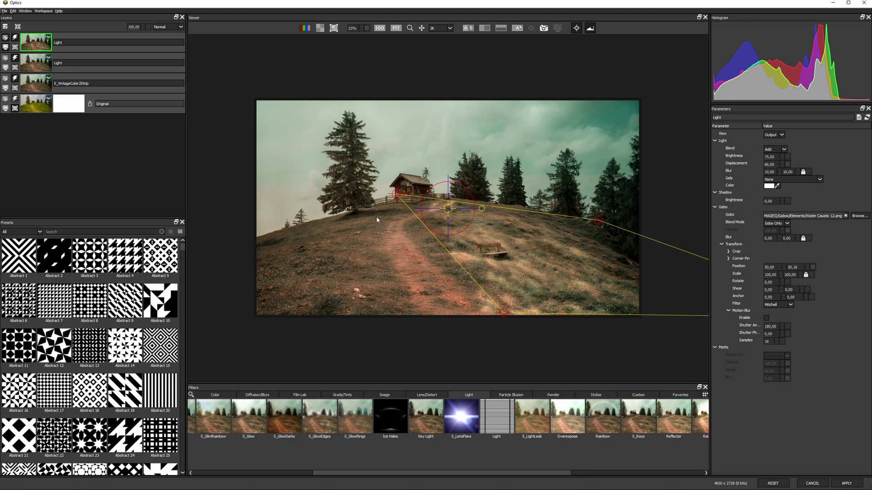
left_click_drag(438, 210, 263, 197)
left_click_drag(318, 301, 233, 328)
left_click_drag(211, 182, 256, 244)
left_click_drag(686, 306, 499, 319)
left_click_drag(413, 209, 426, 197)
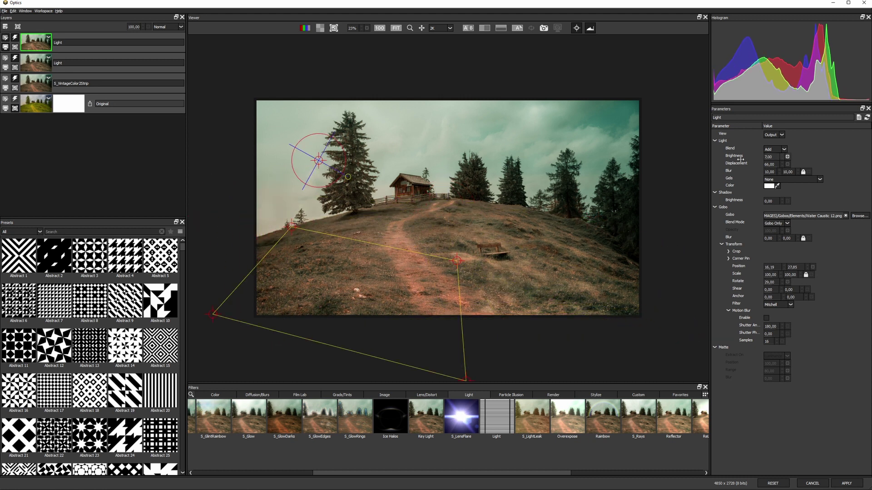
left_click_drag(739, 159, 762, 159)
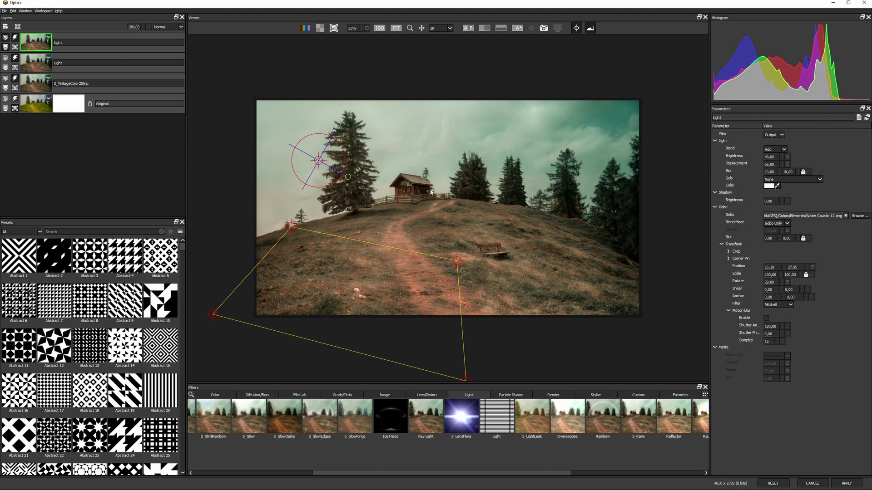
Add a new S_SpotLight layer, placing the light source above the image and its aim in the sky over the cabin
left_click(5, 26)
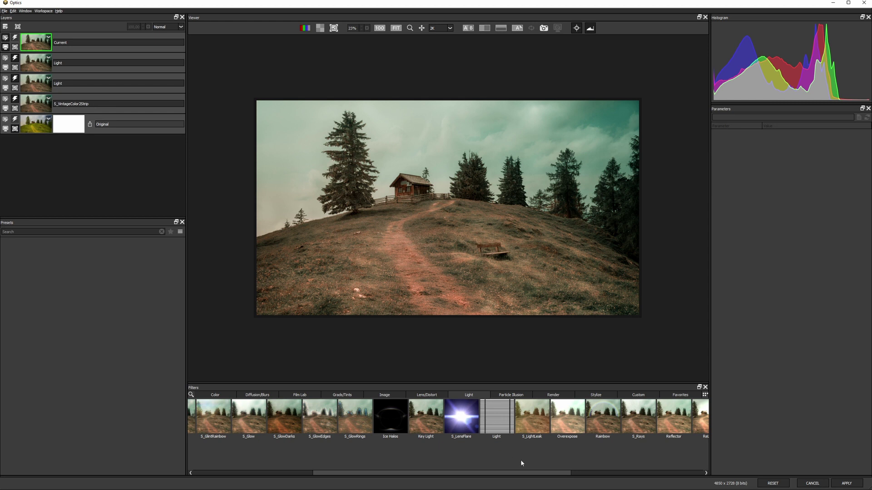
left_click_drag(530, 473, 617, 474)
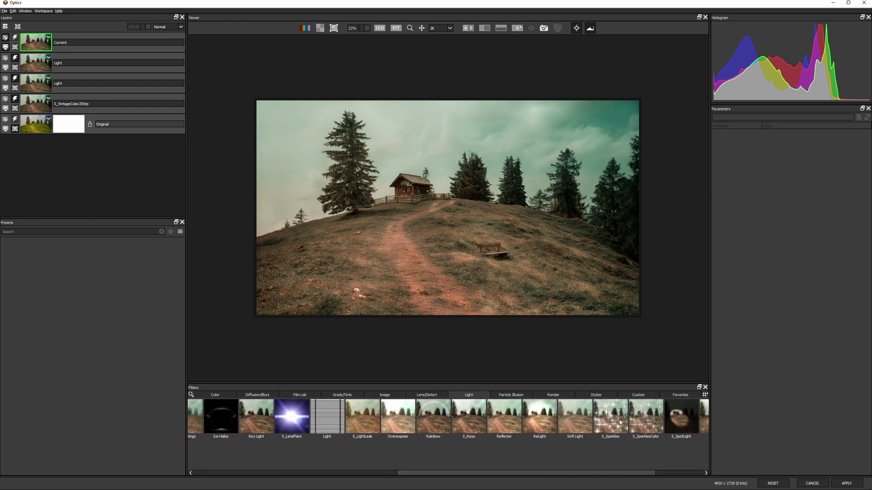
left_click(675, 423)
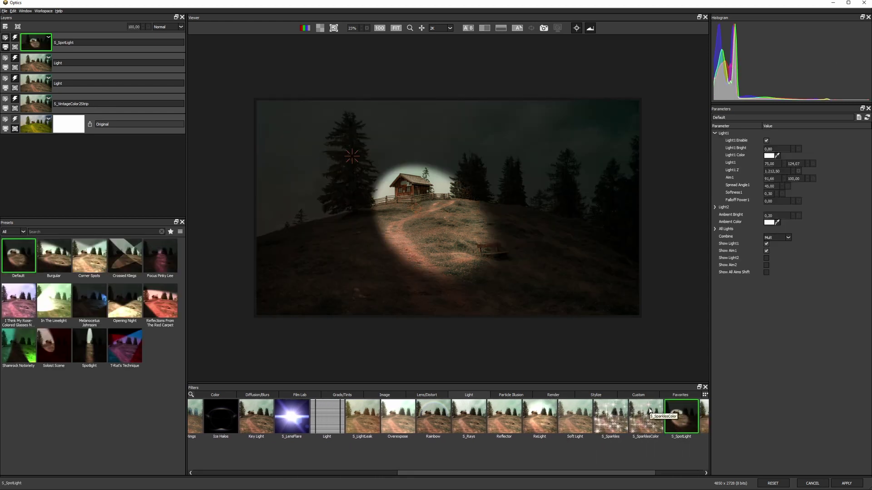
left_click_drag(352, 156, 418, 56)
left_click_drag(388, 15, 390, 23)
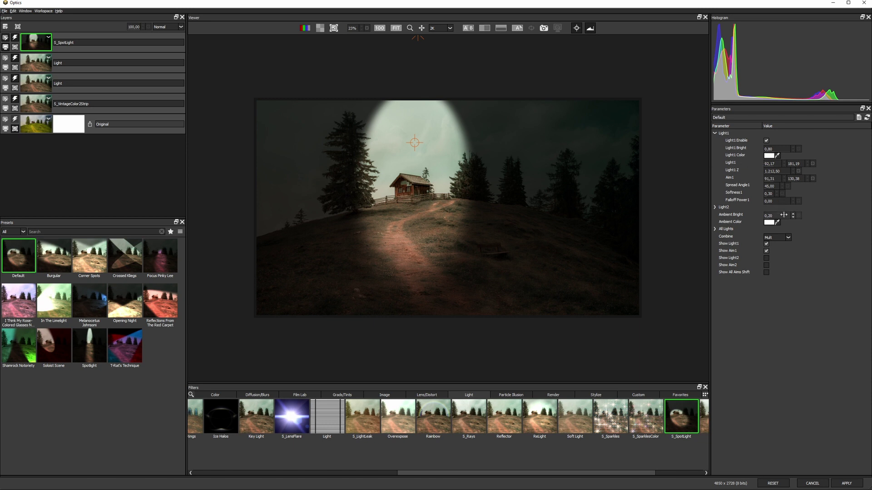
Raise the spotlight's Ambient Bright to relight the surroundings and lower Light1 Bright to make the beam subtle
left_click_drag(783, 215, 810, 215)
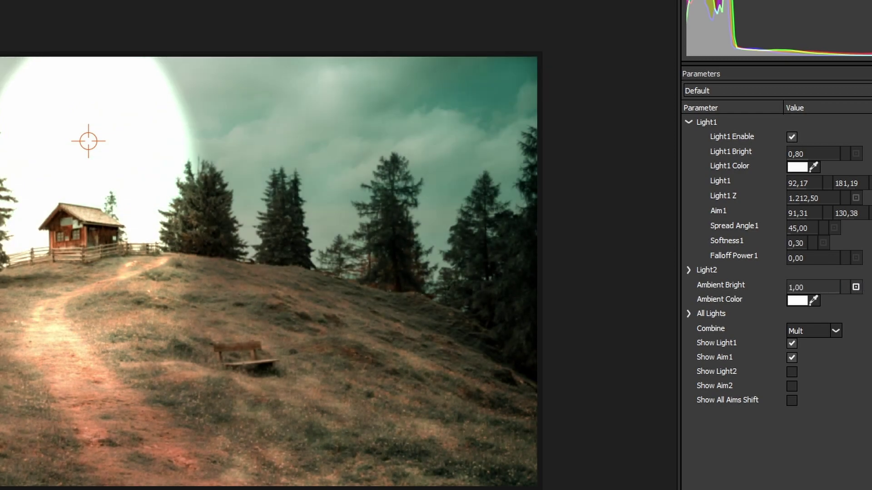
left_click_drag(871, 288, 863, 288)
left_click_drag(813, 154, 787, 154)
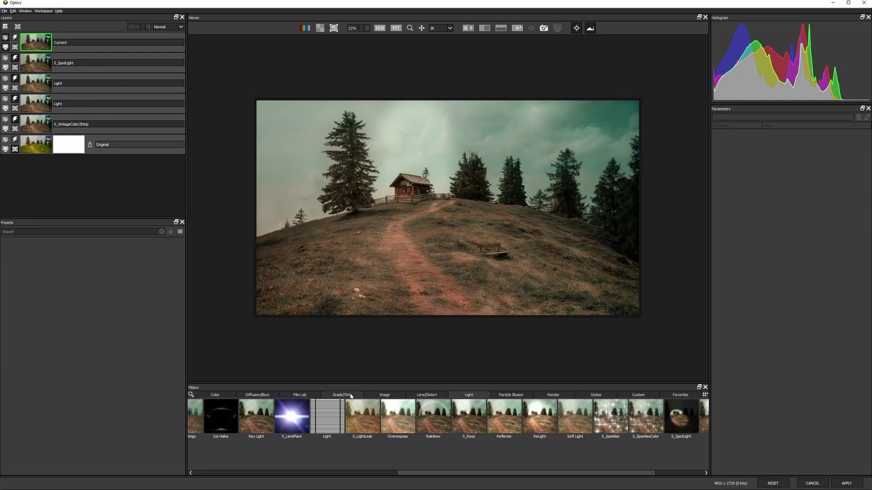
Apply an ND Gradient with the ND1.2 preset and raise its two lower corners to about 60% of the image height
left_click(351, 395)
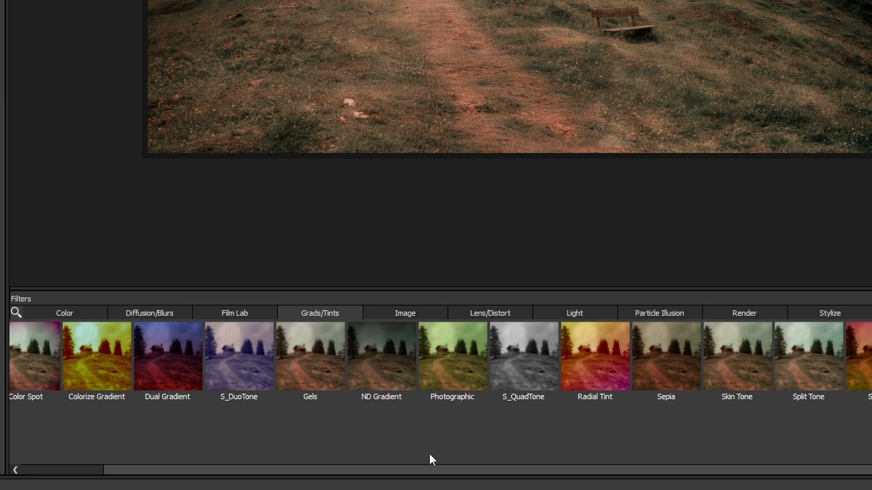
left_click(388, 373)
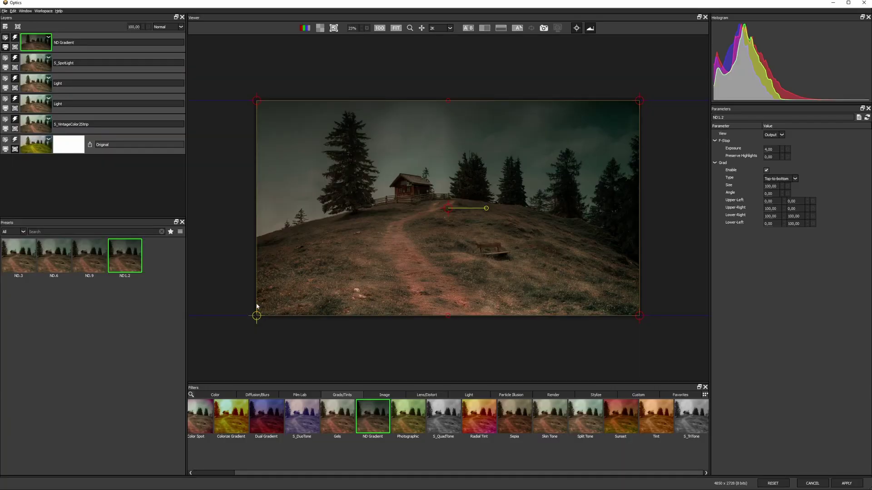
left_click_drag(255, 313, 255, 232)
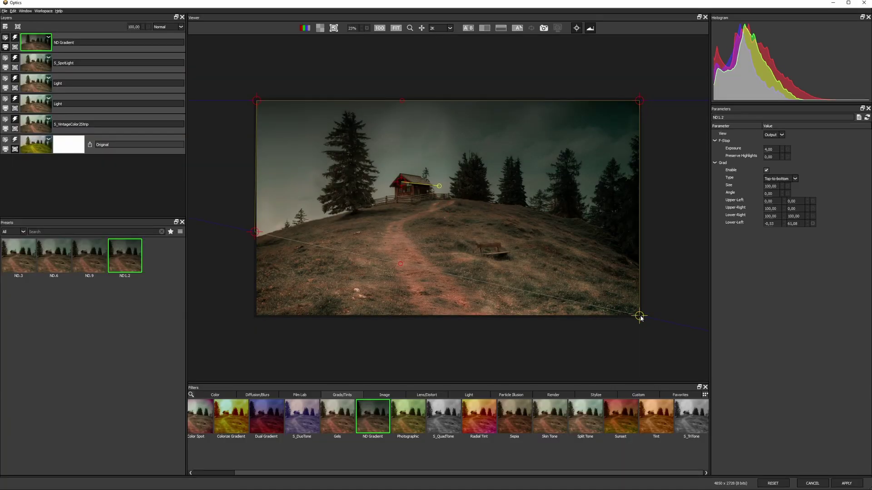
left_click_drag(638, 315, 645, 229)
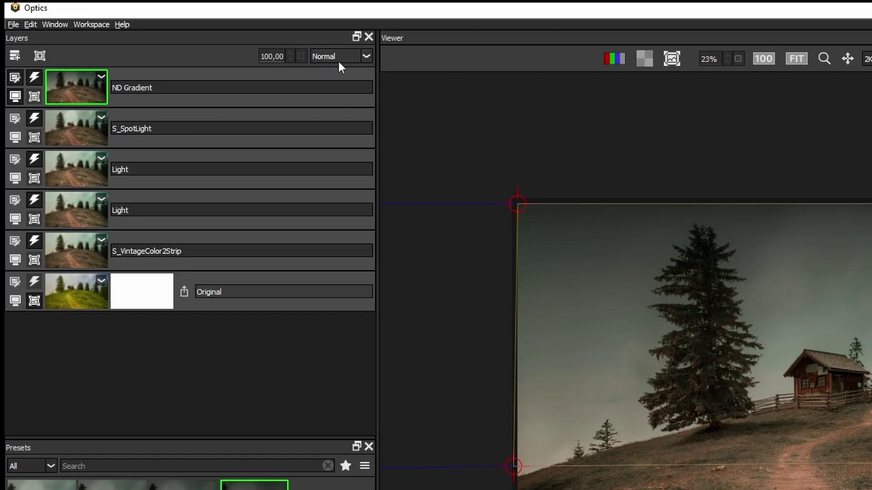
Set the ND Gradient layer's blend mode to Soft Light and its opacity to 47
left_click(180, 27)
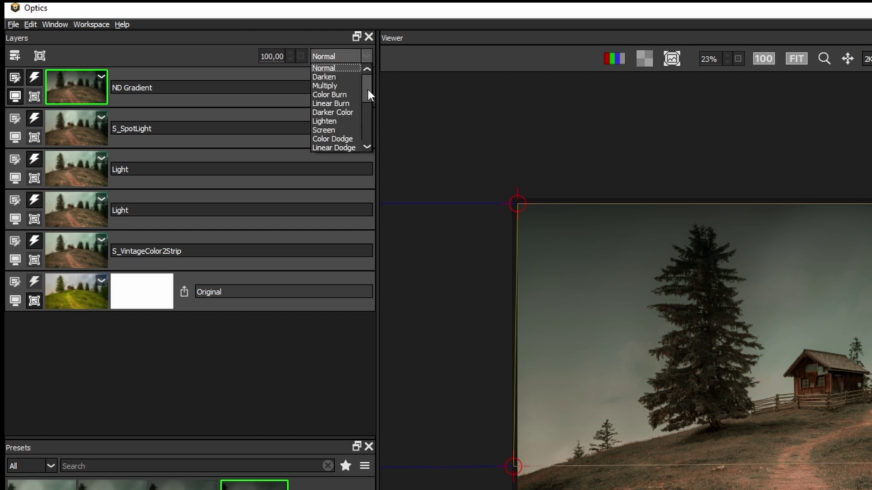
left_click_drag(367, 90, 366, 109)
left_click(340, 121)
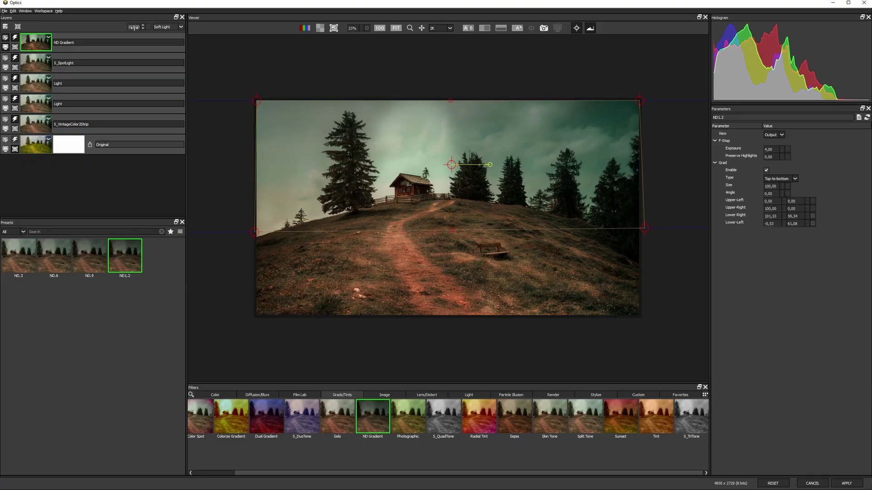
left_click_drag(271, 57, 225, 56)
left_click_drag(110, 27, 114, 27)
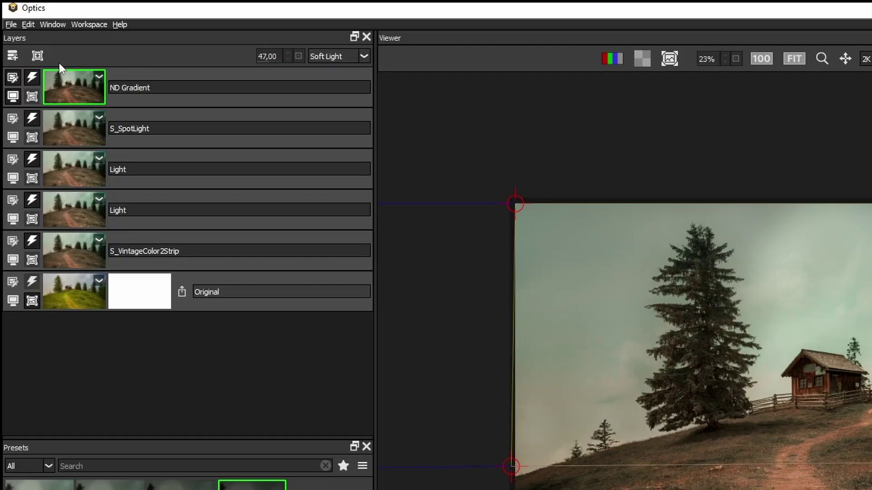
Add a gradient mask to the ND Gradient layer and raise its lower corners to the hillside near the horizon
left_click(38, 56)
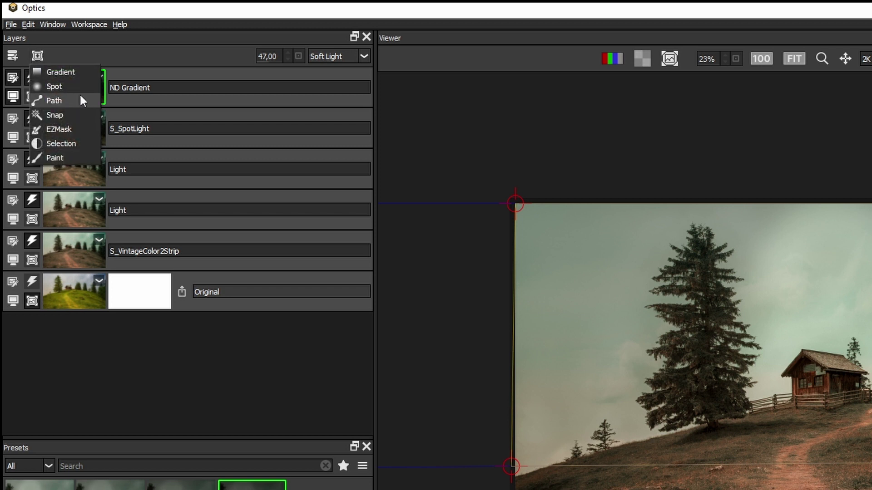
left_click(83, 73)
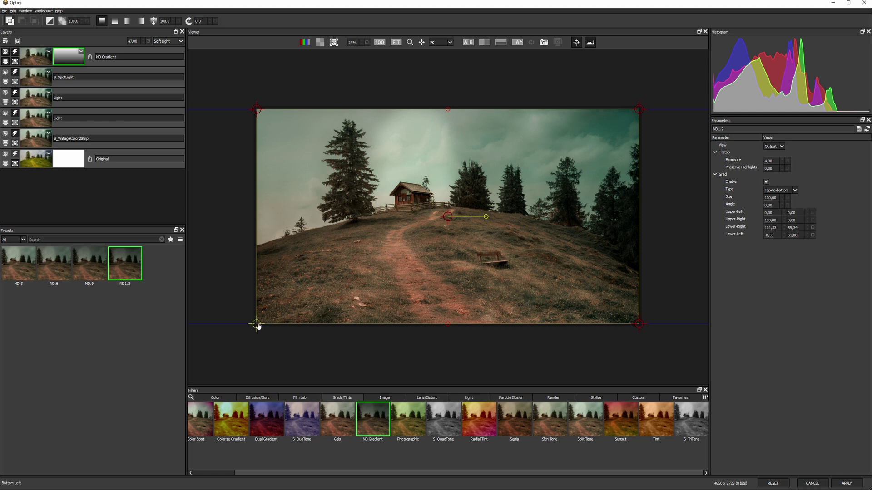
left_click_drag(257, 310, 259, 221)
left_click_drag(638, 322, 639, 225)
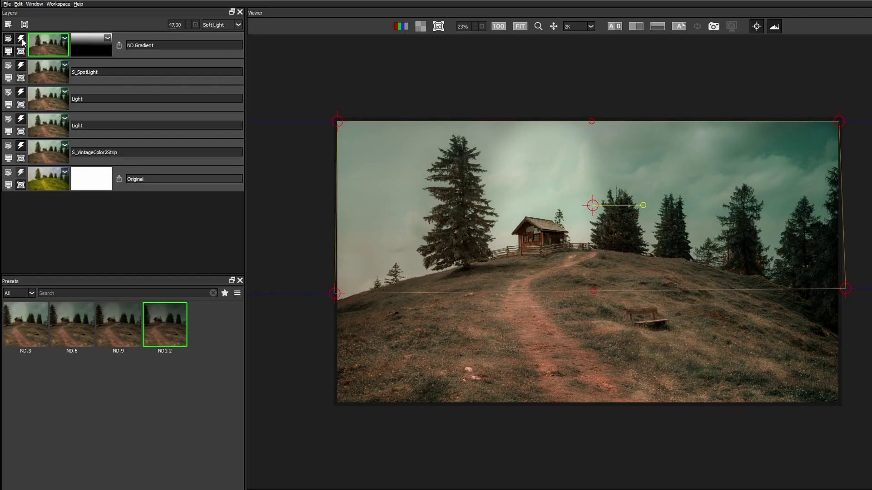
Compare the image with and without the ND Gradient layer and set the layer's opacity to 36
left_click(22, 41)
left_click(22, 41)
left_click(22, 41)
left_click(22, 42)
left_click_drag(176, 25, 214, 26)
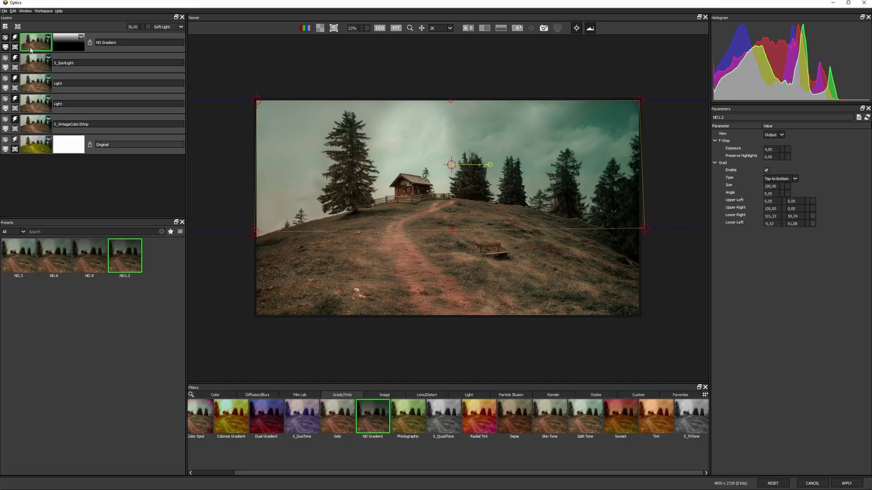
Add a new layer with the Film Stocks filter and apply the Ambrotype preset
left_click(6, 27)
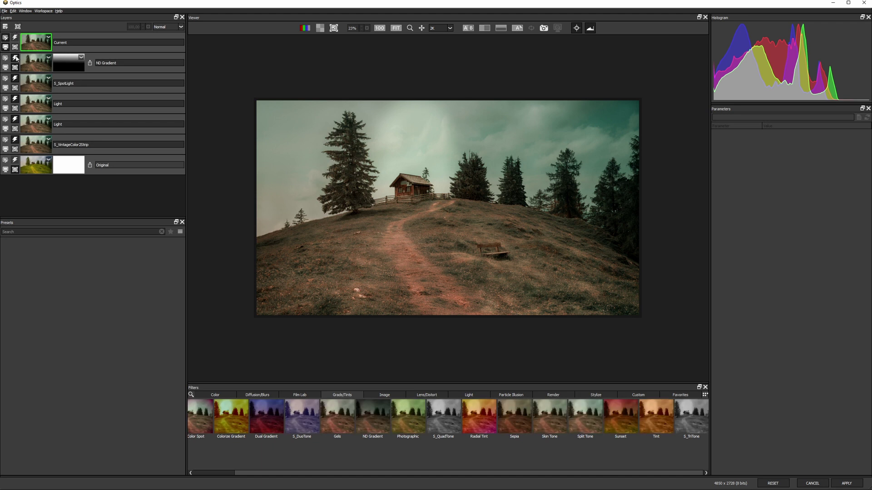
left_click(312, 393)
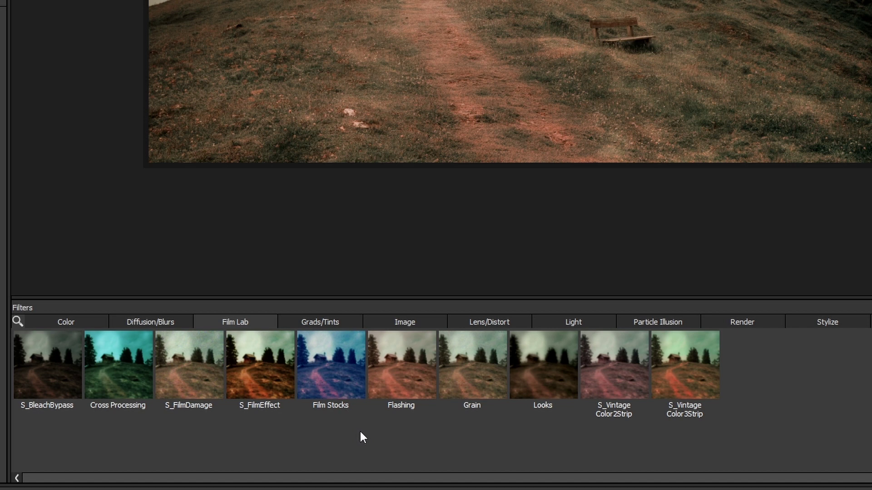
left_click(334, 360)
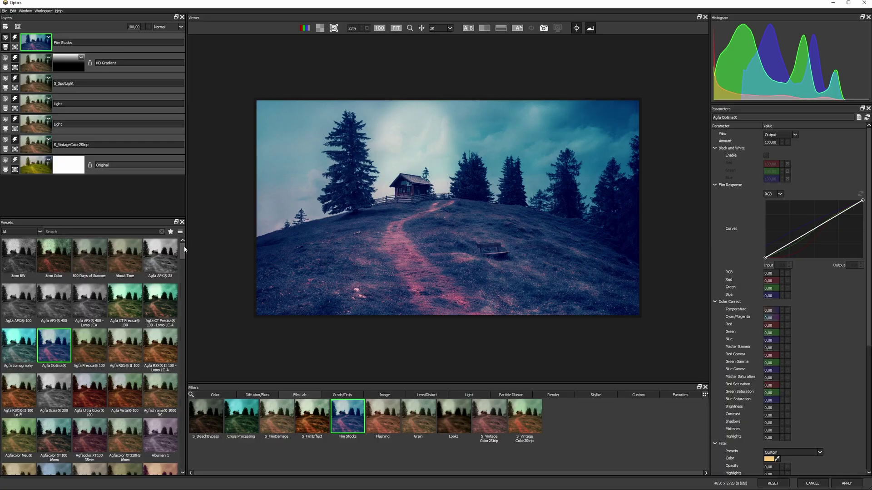
left_click_drag(184, 247, 185, 253)
scroll(185, 257, "down", 3)
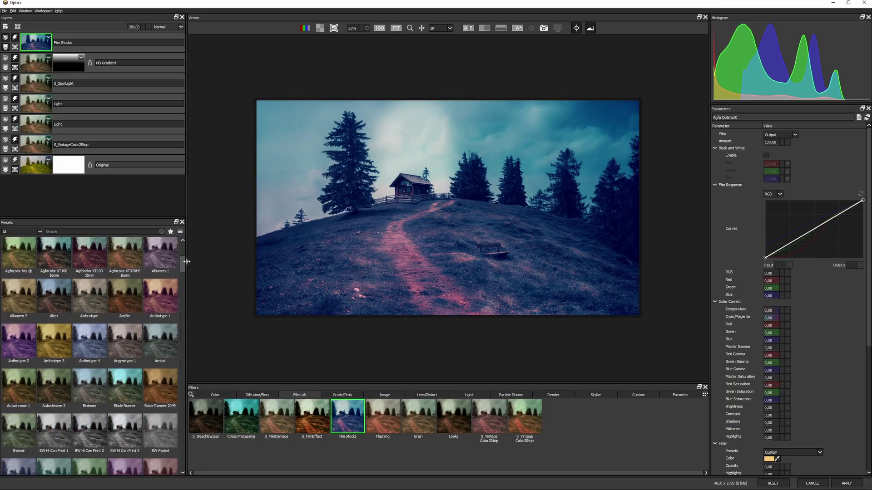
left_click(97, 282)
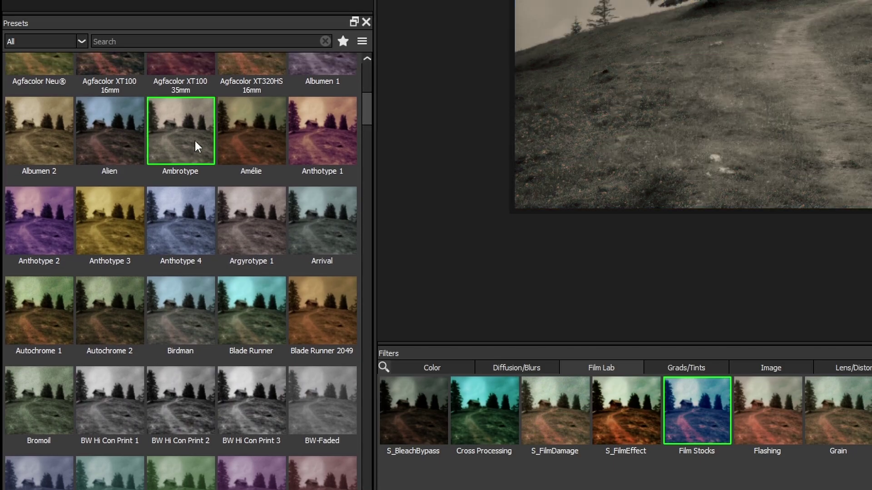
Step through the Film Stocks presets following Ambrotype and apply the Birdman preset
key("Right")
key("Right")
key("Right")
key("Right")
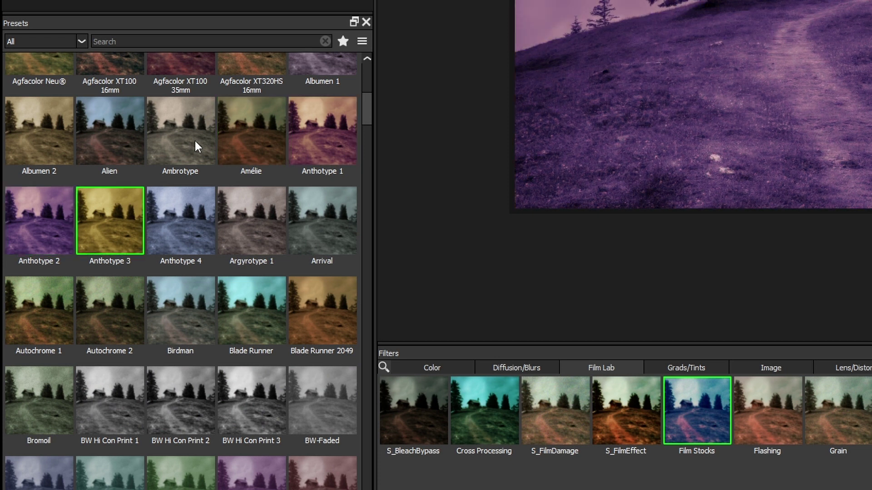
key("Right")
key("Right")
key("Right")
key("Right")
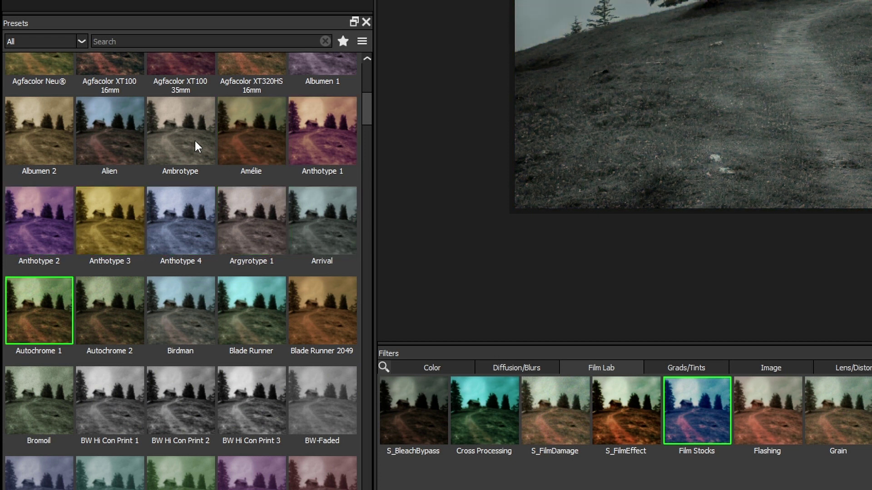
key("Right")
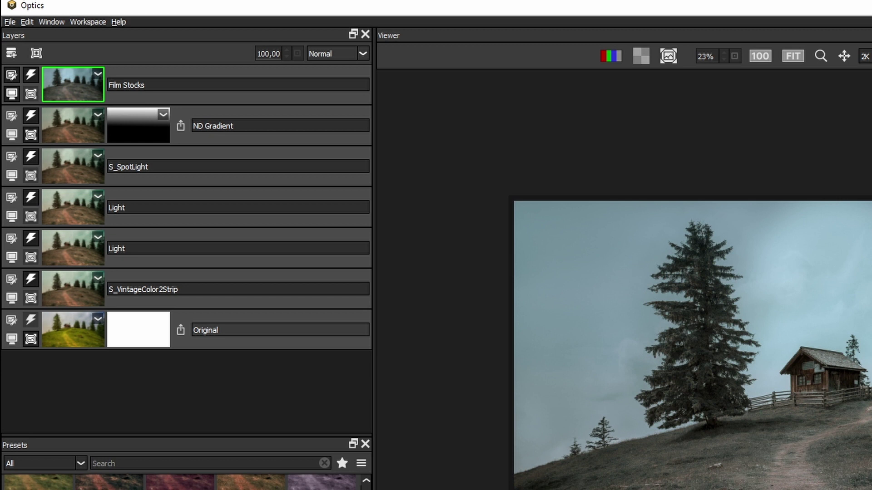
Set the Film Stocks layer's blend mode to Soft Light and its opacity to 50
left_click(362, 53)
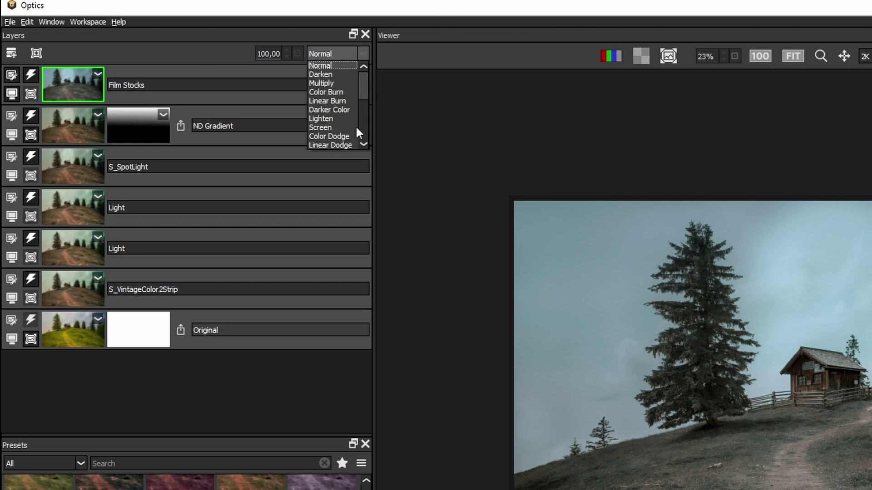
left_click_drag(362, 99, 364, 125)
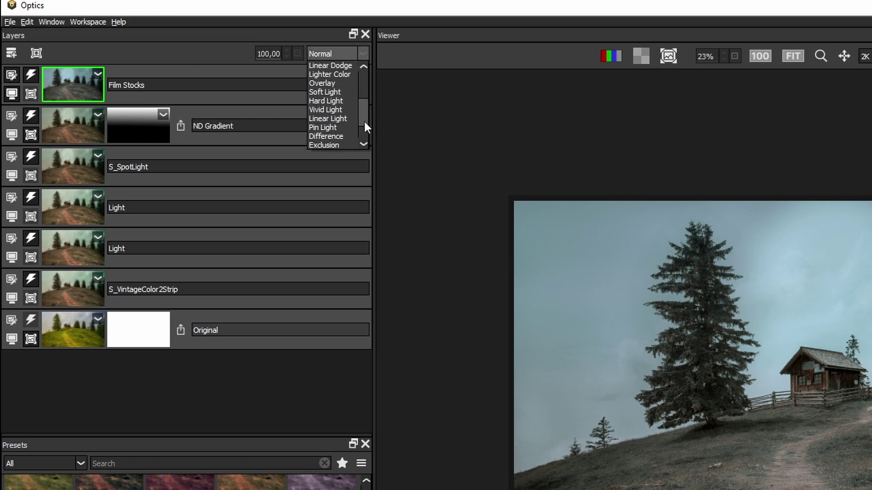
left_click(335, 91)
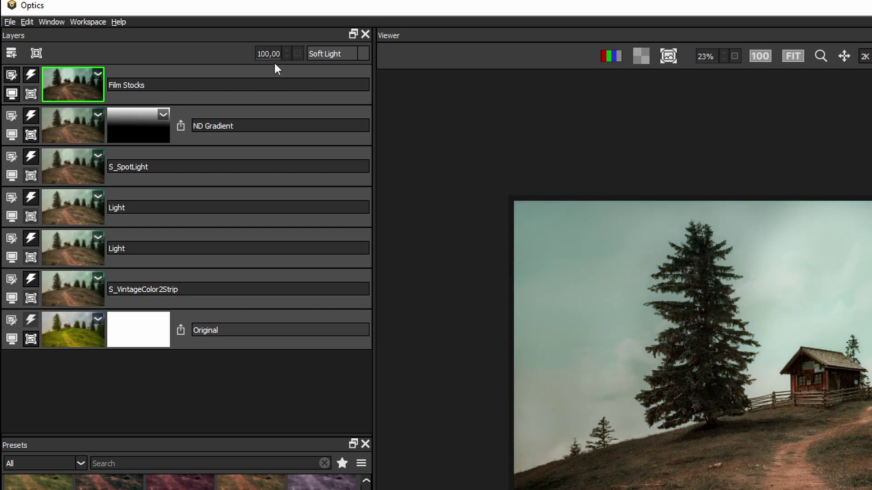
left_click_drag(268, 53, 226, 58)
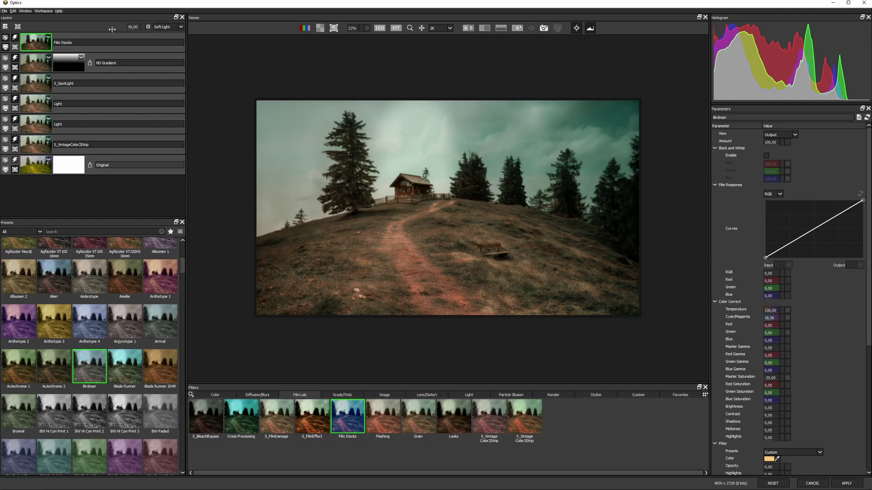
left_click_drag(110, 31, 108, 30)
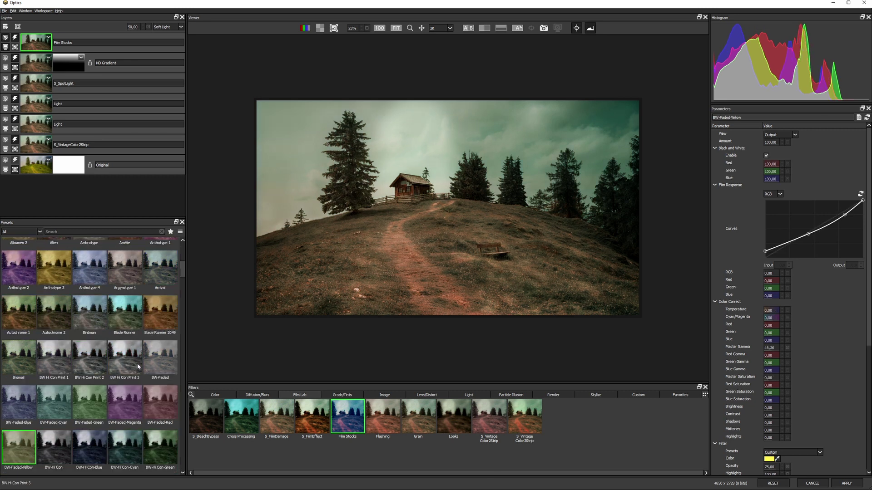
Preview the Film Stocks presets beyond Birdman one after another, through to Daguerrotype 2
key("Right")
key("Right")
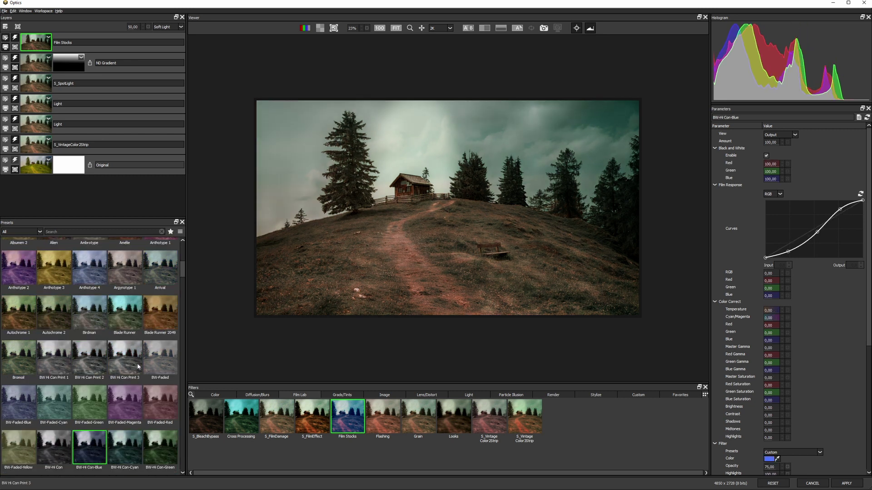
key("Right")
key("Right")
key("Right")
key("Right")
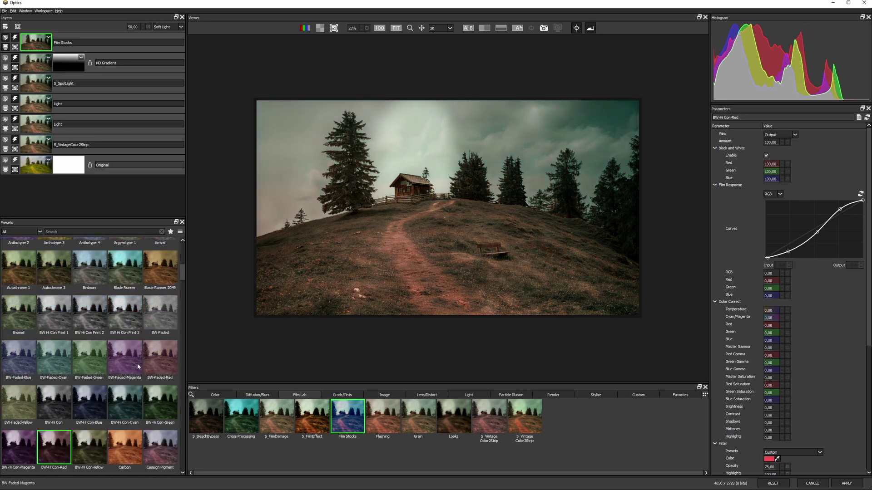
key("Right")
key("Right")
key("Right")
key("Right")
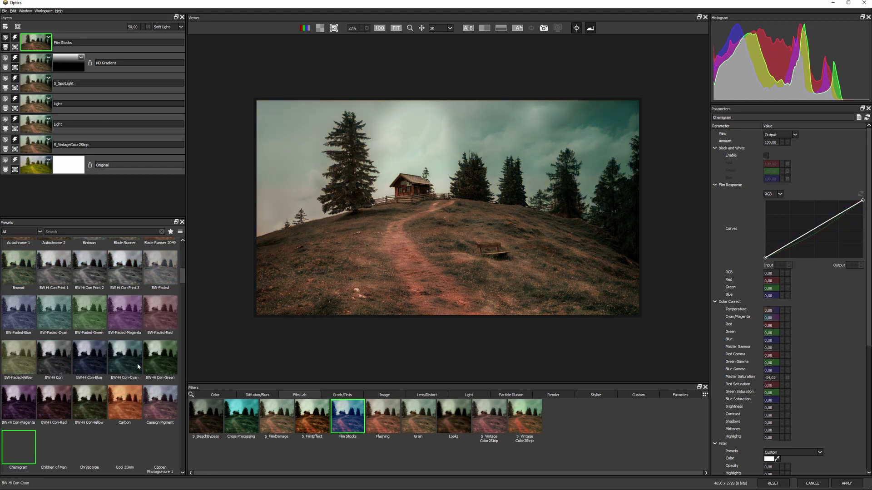
key("Right")
key("Right")
key("Right")
key("Right")
key("Right")
key("Right")
key("Right")
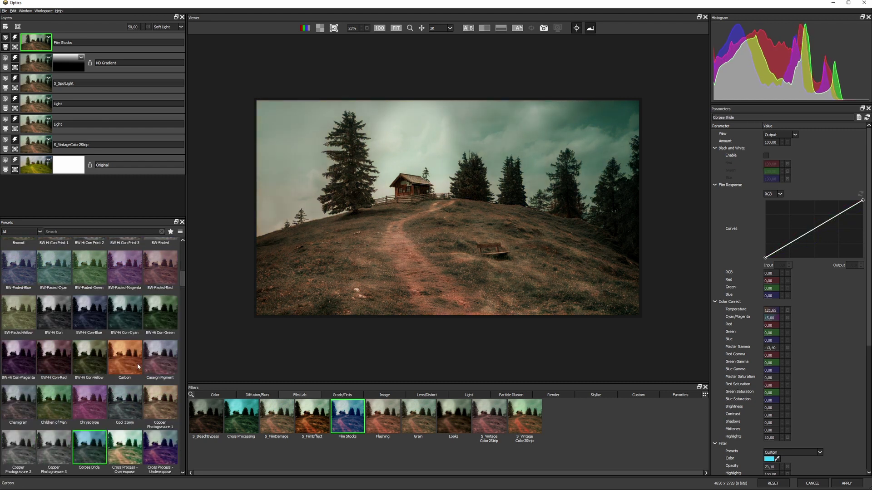
key("Right")
key("Right")
key("Right")
key("Right")
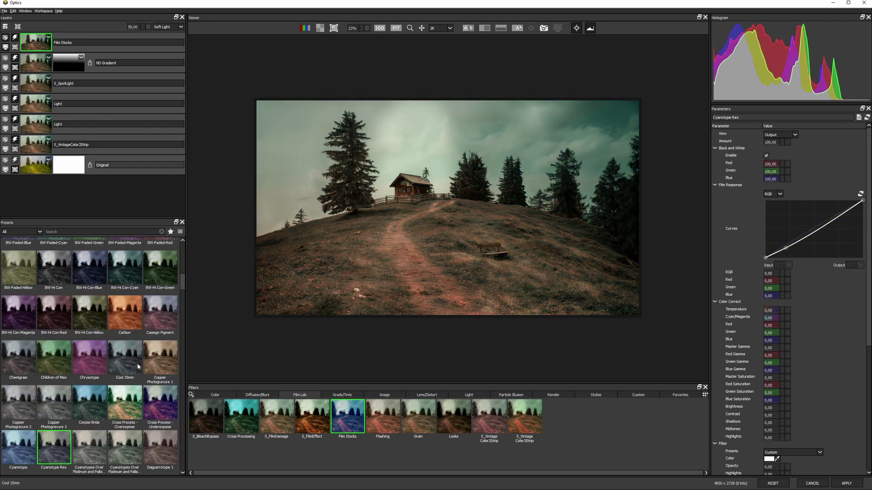
key("Right")
key("Right")
key("Right")
key("Right")
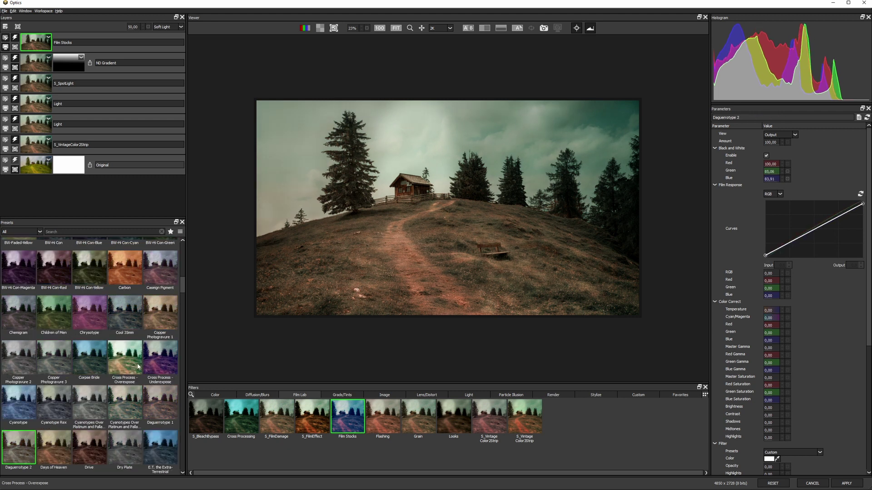
Try the Cross Process - Overexpose preset, settle on Corpse Bride, and set the Film Stocks layer's opacity to 52
left_click(138, 366)
scroll(139, 367, "down", 1)
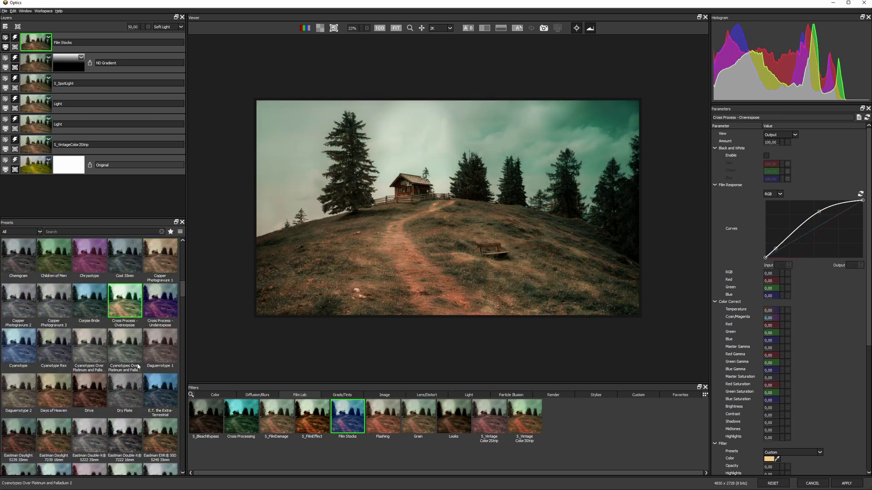
key("Left")
key("Left")
key("Right")
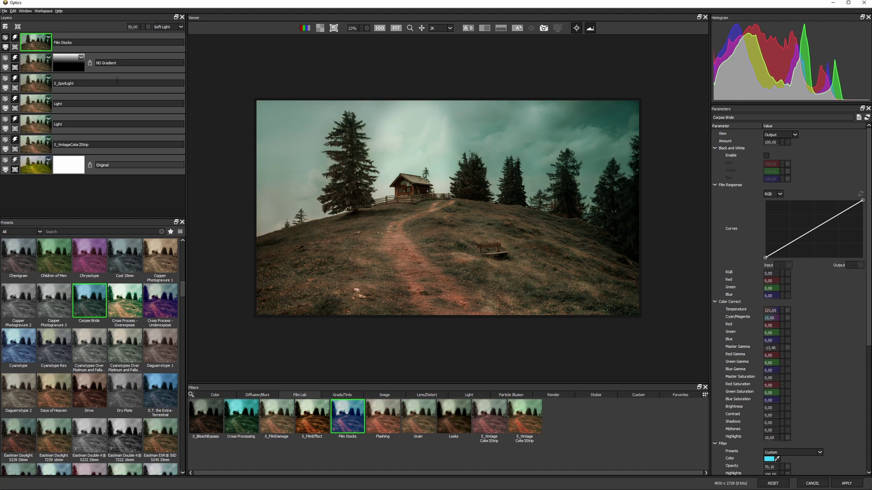
left_click_drag(108, 28, 176, 134)
Add a spot mask to the Film Stocks layer and shrink it to a small circle centered on the cabin
left_click(18, 27)
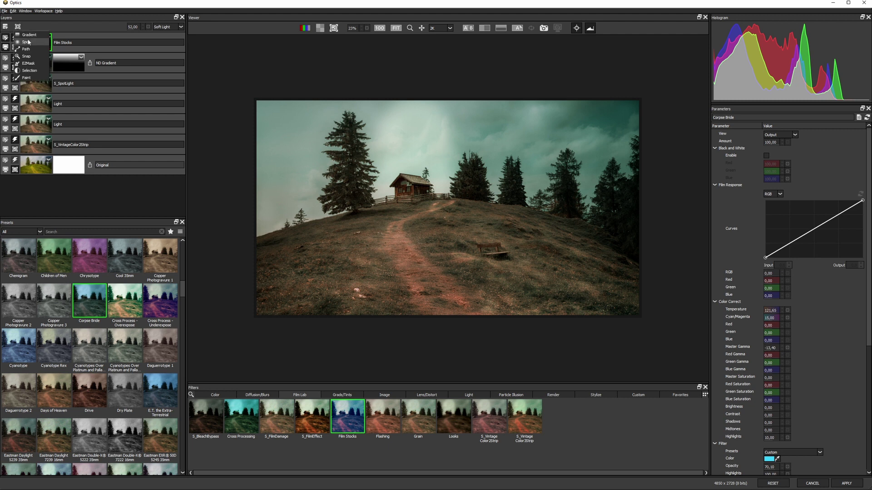
left_click(31, 42)
left_click_drag(426, 212, 392, 193)
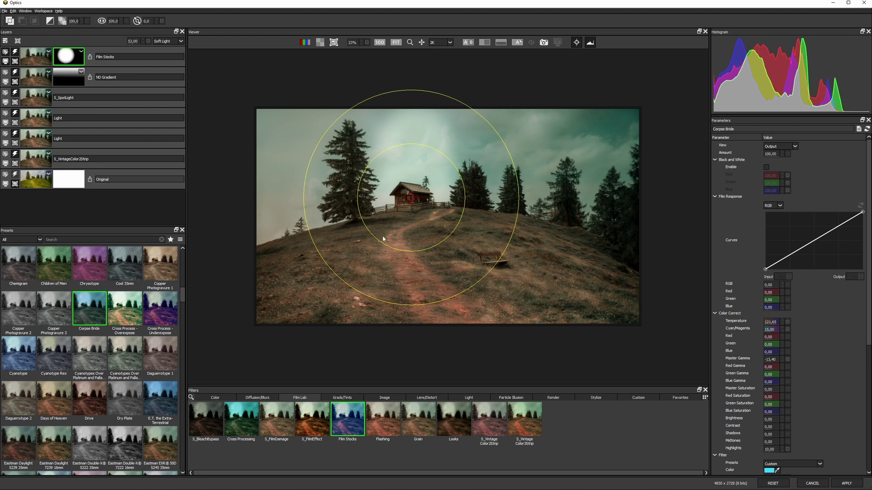
left_click_drag(383, 239, 389, 216)
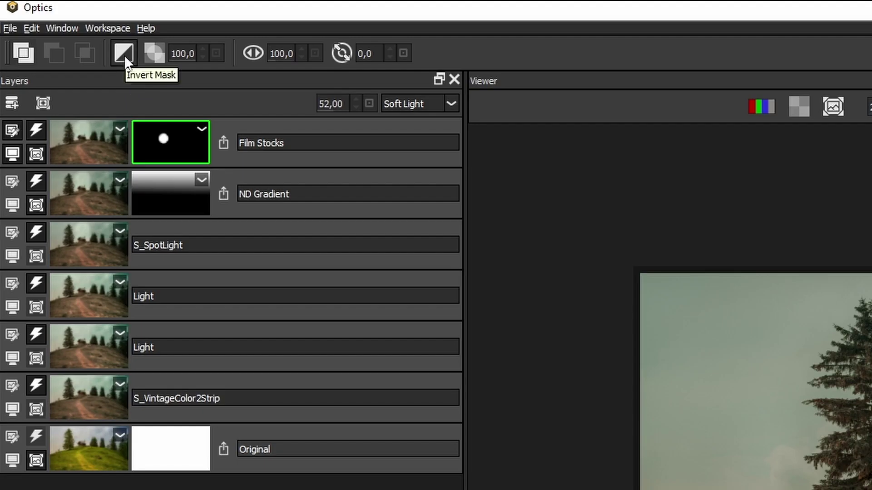
Invert the Film Stocks layer's spot mask, change the mask's 0.0 setting to 40, and hide the on-screen controls
left_click(125, 55)
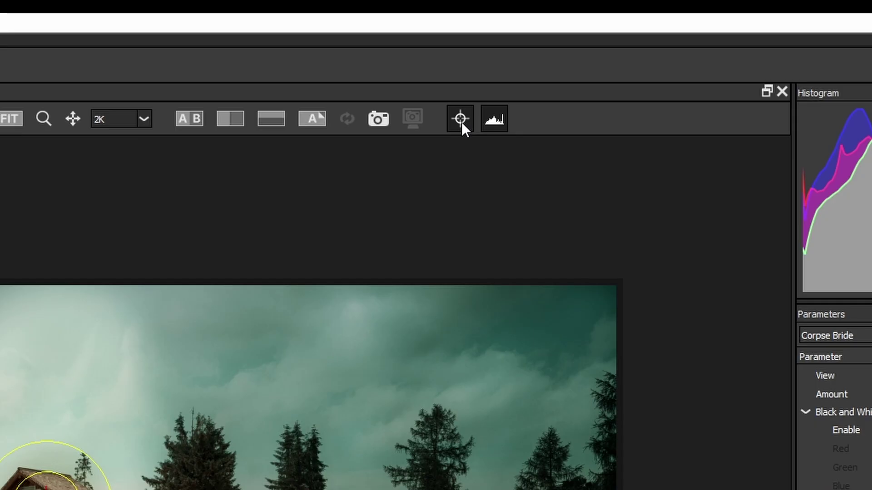
left_click(461, 120)
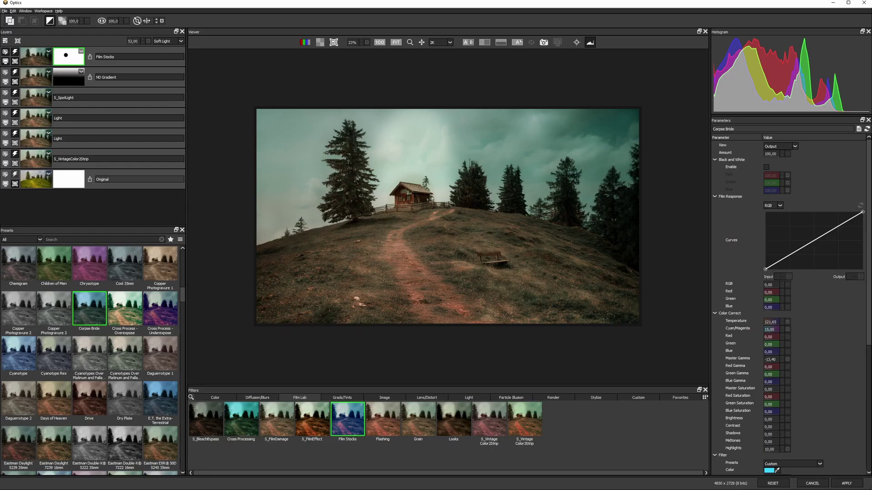
left_click_drag(147, 20, 104, 107)
Add a new layer and apply the Haze filter from the Color category to it
left_click(5, 41)
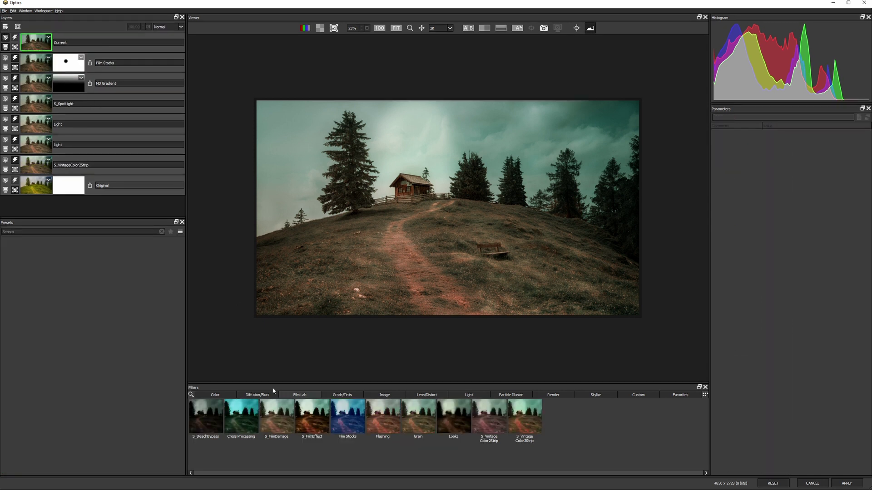
left_click(215, 395)
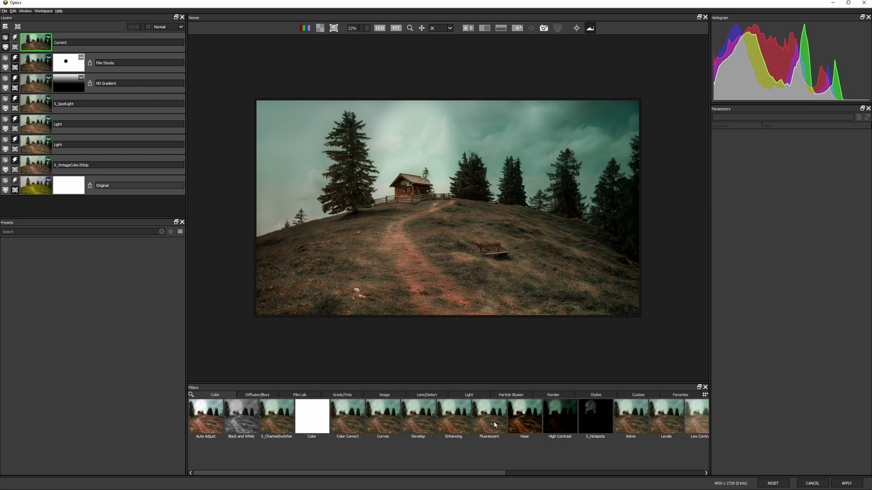
left_click(533, 421)
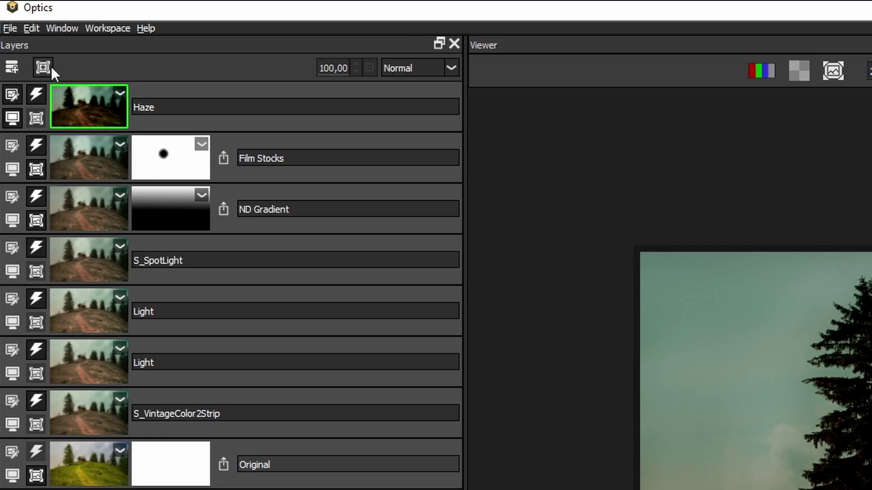
Add a path mask to the Haze layer, outlining the dirt trail from the hilltop fence to below the photo's lower edge
left_click(20, 27)
left_click(33, 61)
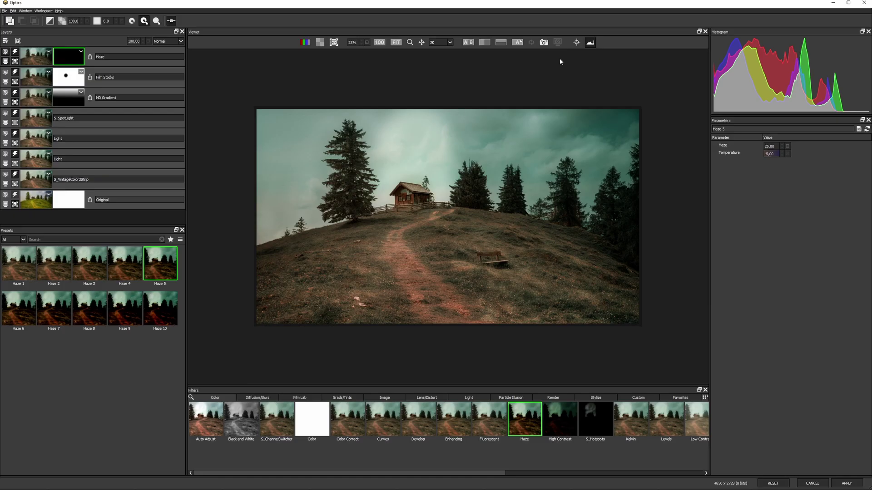
left_click(578, 43)
left_click(576, 43)
left_click(428, 202)
left_click(397, 285)
left_click(415, 340)
left_click(416, 231)
left_click(464, 206)
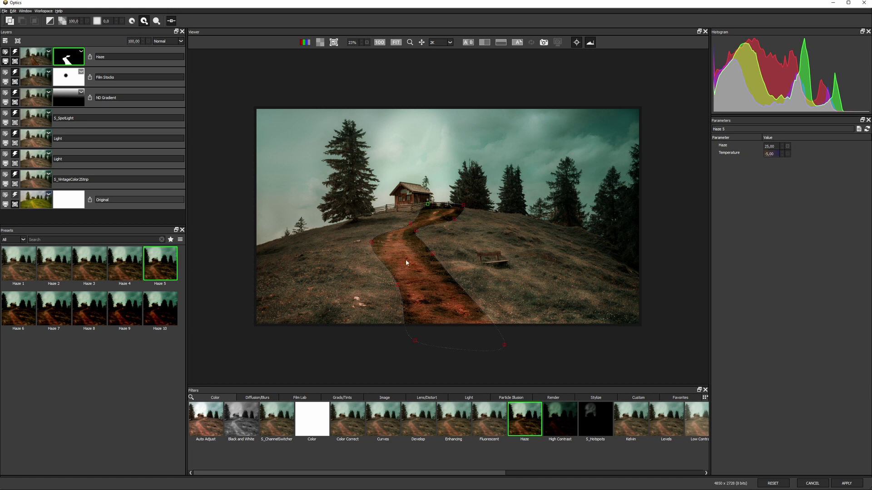
left_click_drag(410, 223, 433, 205)
Invert the Haze layer's path mask and set its blur to 312
left_click(50, 20)
left_click_drag(108, 21, 223, 19)
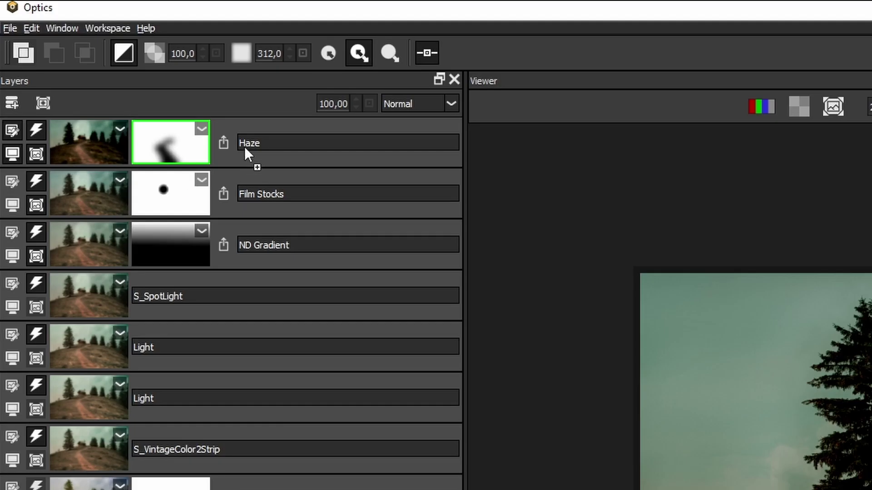
Copy the Film Stocks spot mask onto the Haze layer, then remove its inversion and subtract it from the path mask while viewing the mask
mouse_move(247, 145)
left_mouse_down()
mouse_move(262, 160)
mouse_move(248, 148)
left_mouse_up()
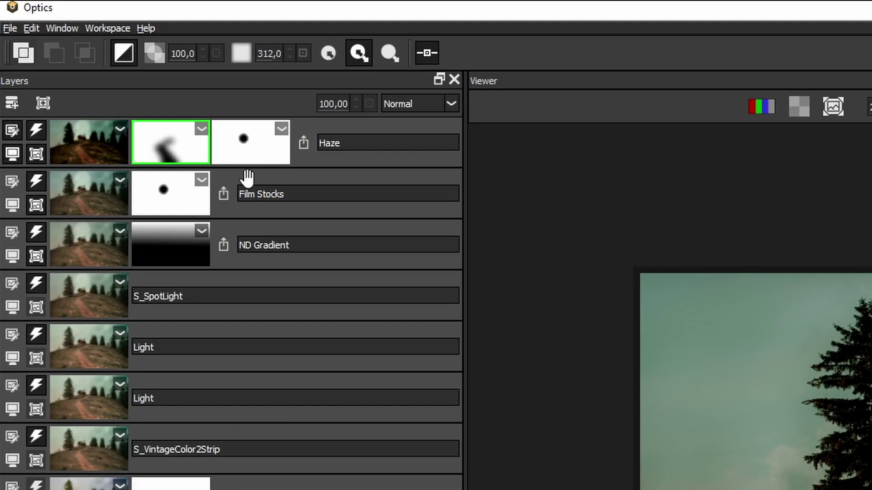
left_click(273, 155)
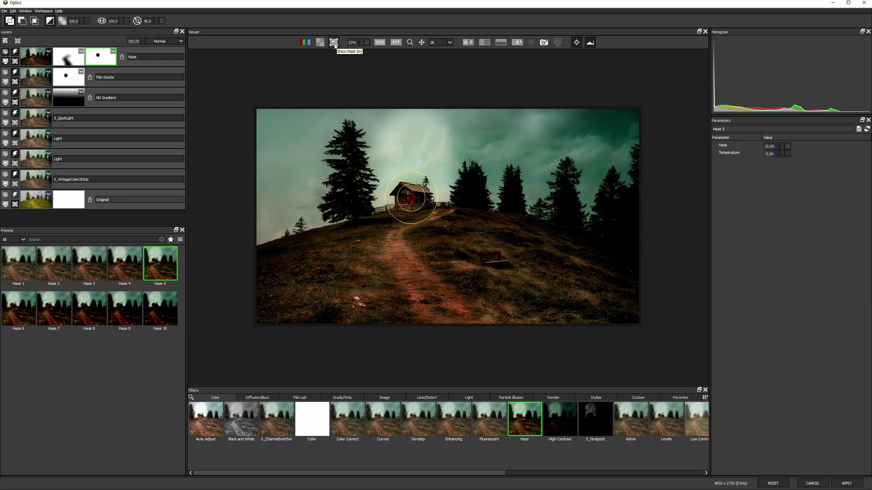
left_click(334, 43)
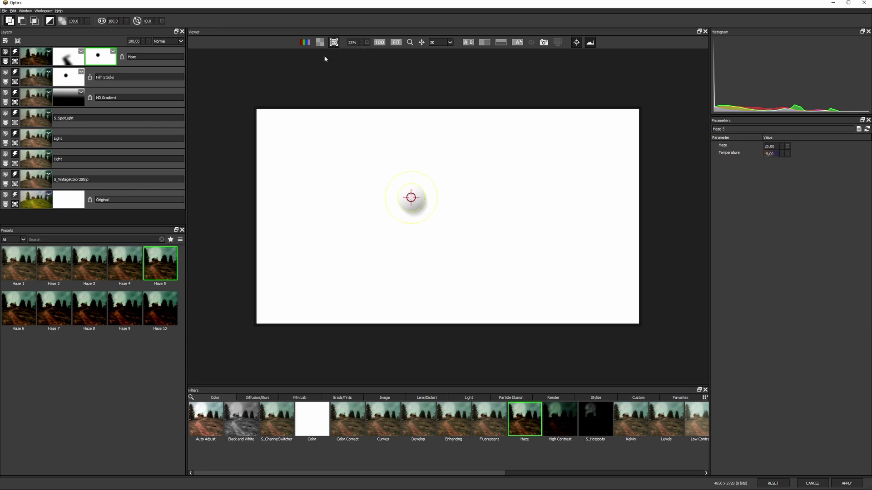
left_click(50, 22)
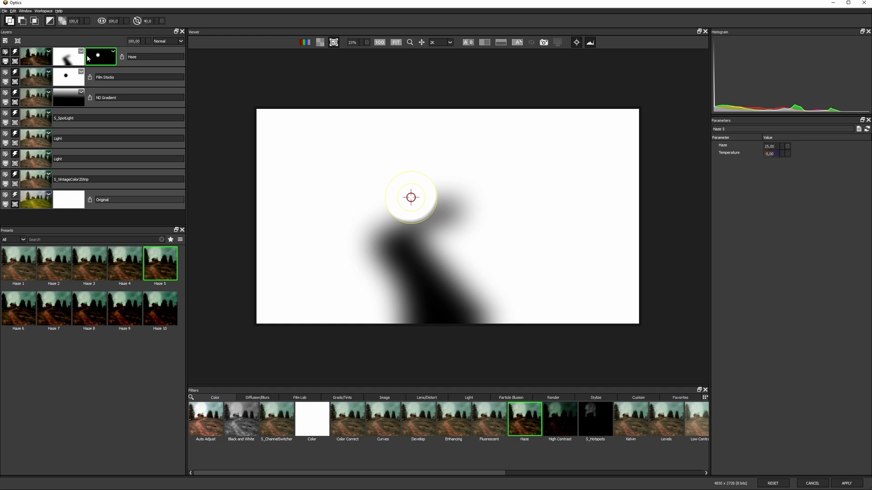
left_click(23, 22)
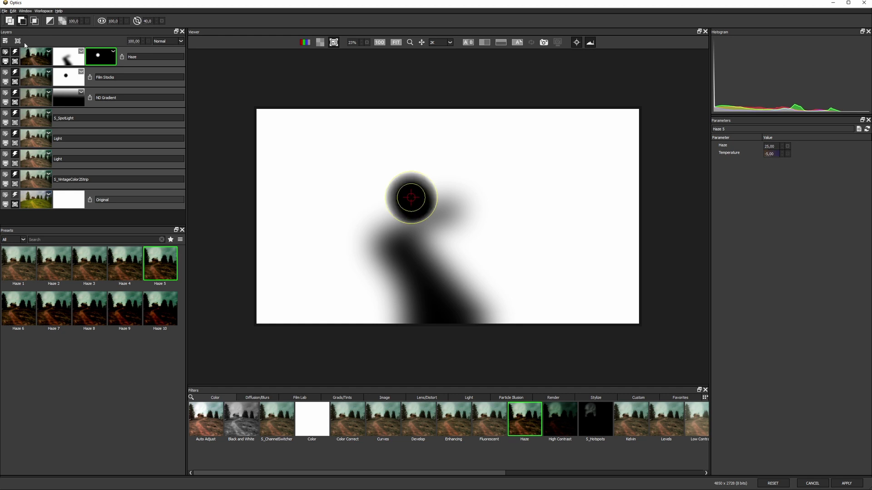
left_click(334, 42)
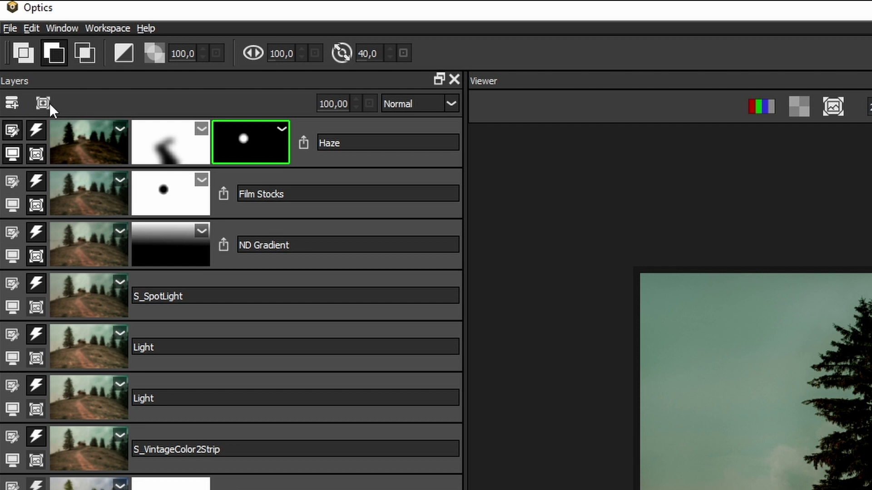
Add a luminance selection mask to the Haze layer, subtract it from the existing masks, and set its position to 0 and range to 45
left_click(49, 105)
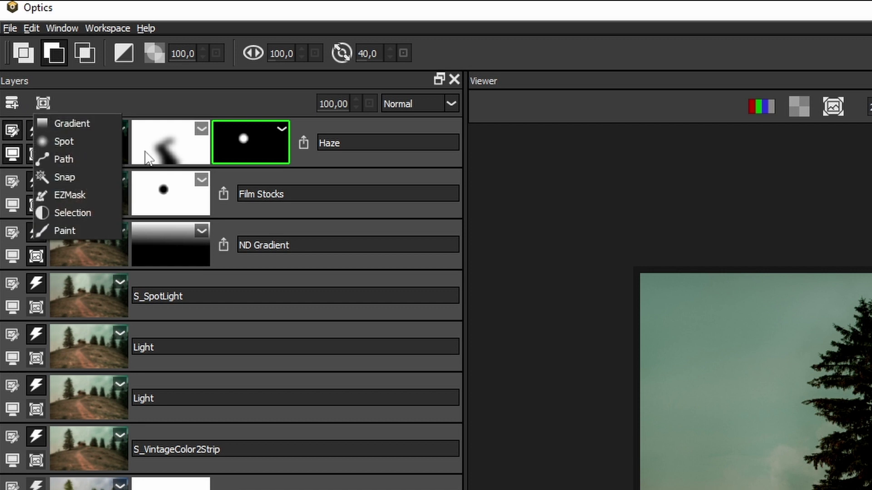
left_click(99, 213)
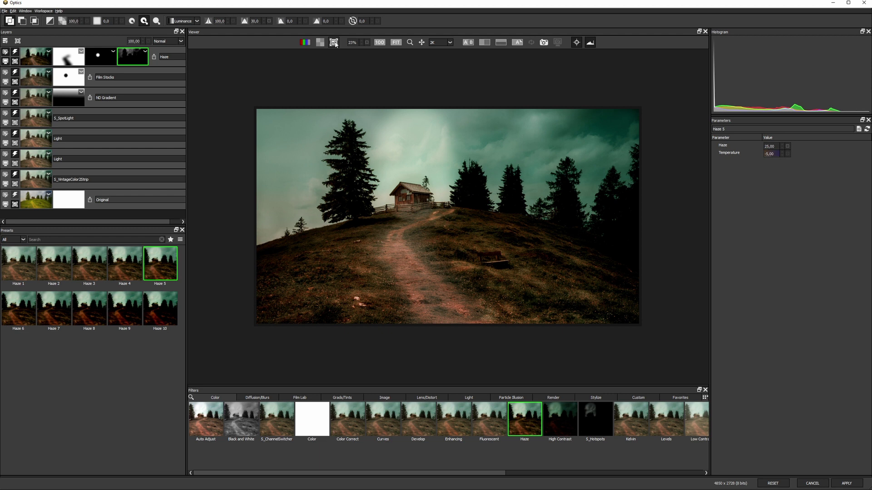
left_click(833, 106)
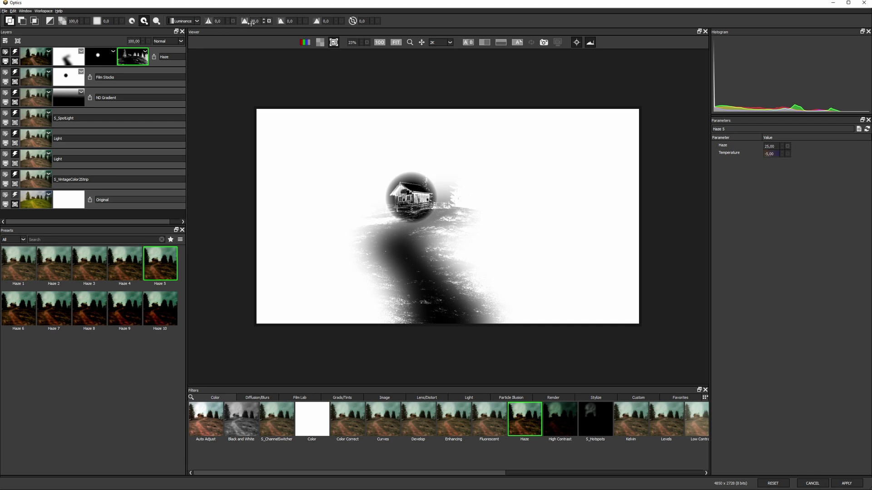
mouse_move(254, 21)
left_mouse_down()
mouse_move(265, 21)
mouse_move(255, 21)
left_mouse_up()
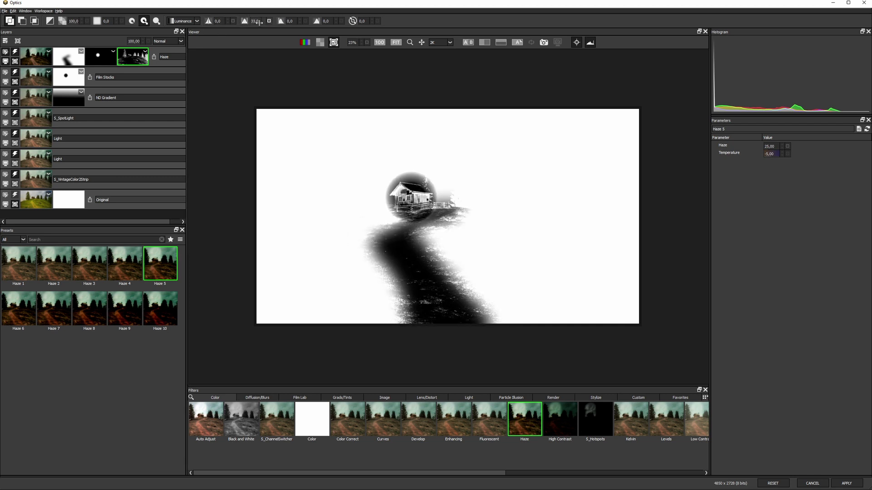
left_click(22, 21)
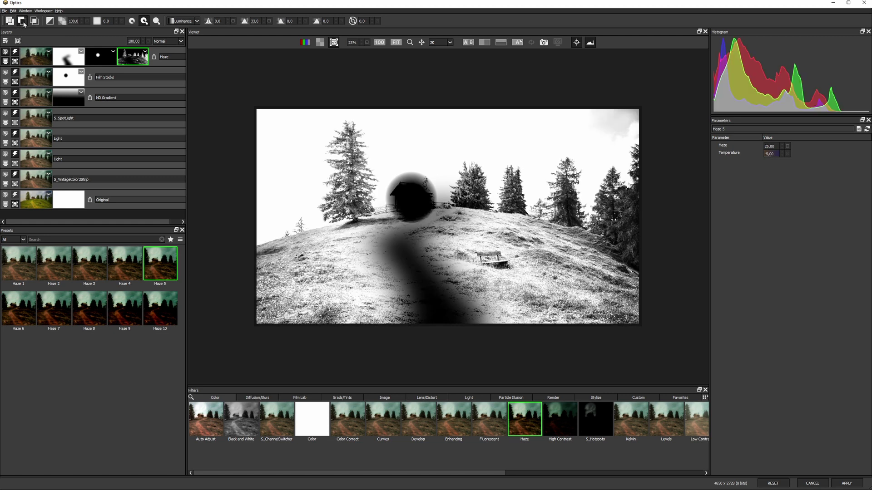
left_click_drag(259, 21, 264, 21)
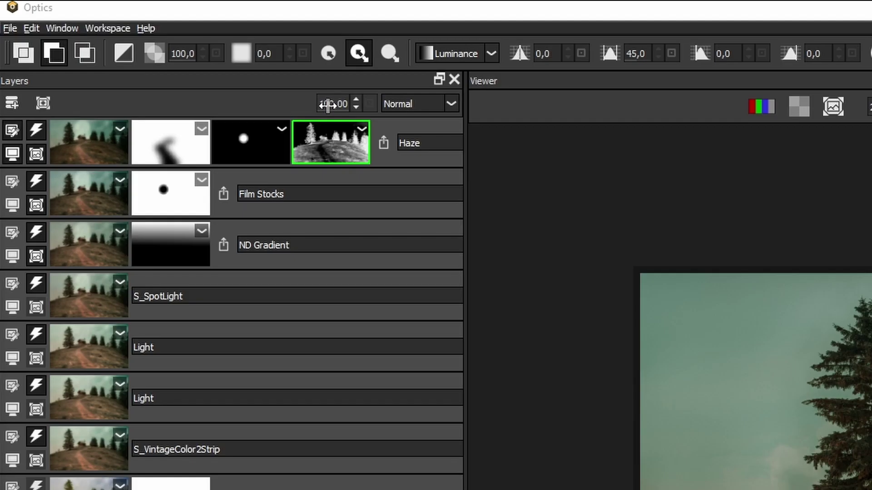
Reduce the Haze layer's opacity to 56 and compare the graded image with the original photo
left_click_drag(327, 105, 289, 109)
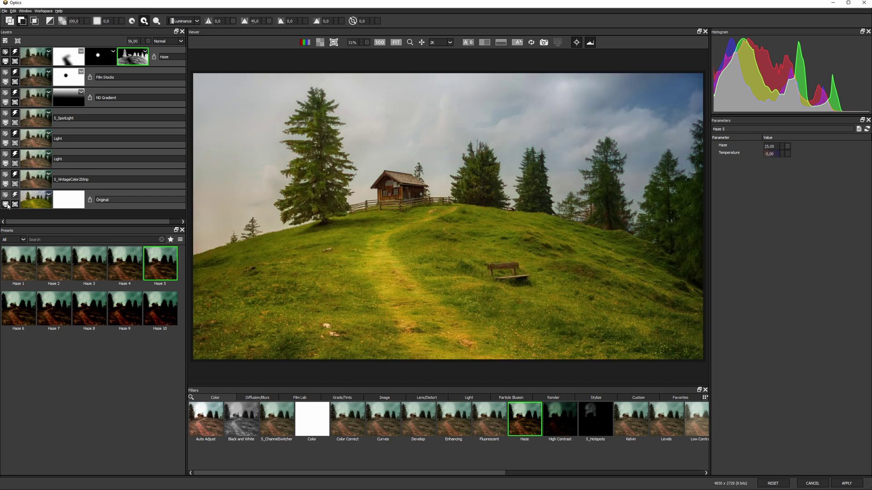
left_click(6, 205)
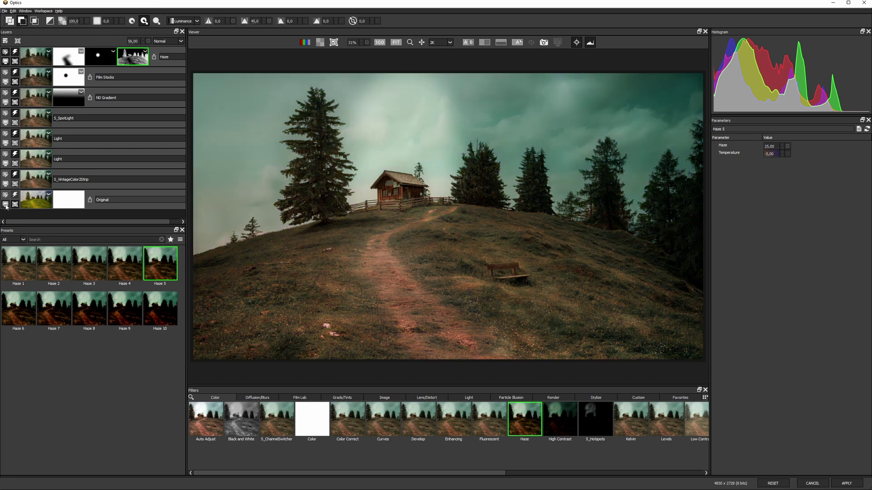
left_click(6, 205)
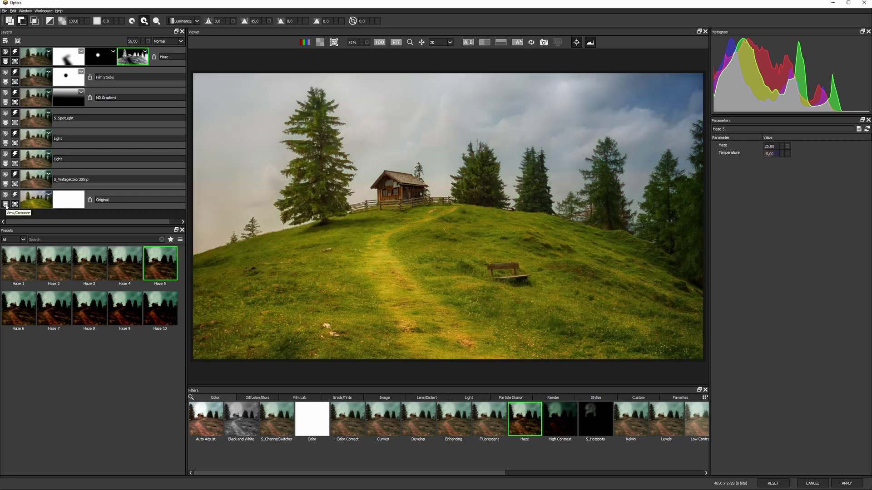